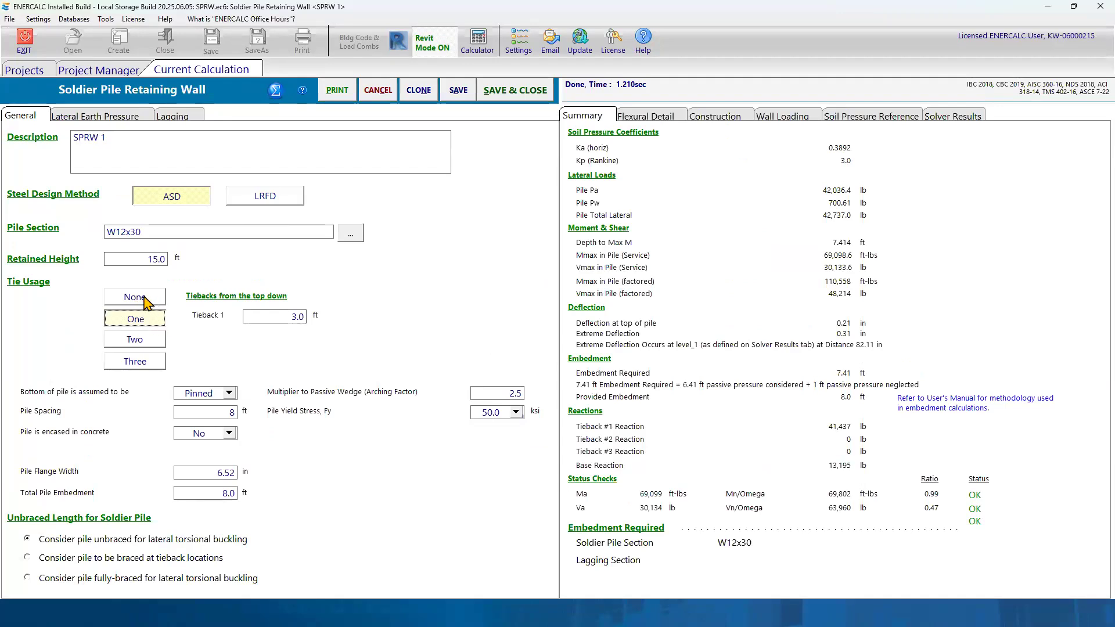
# Step: With tie usage None and the pile encased in concrete, compare the fully-braced and unbraced options for lateral torsional buckling
pyautogui.click(144, 302)
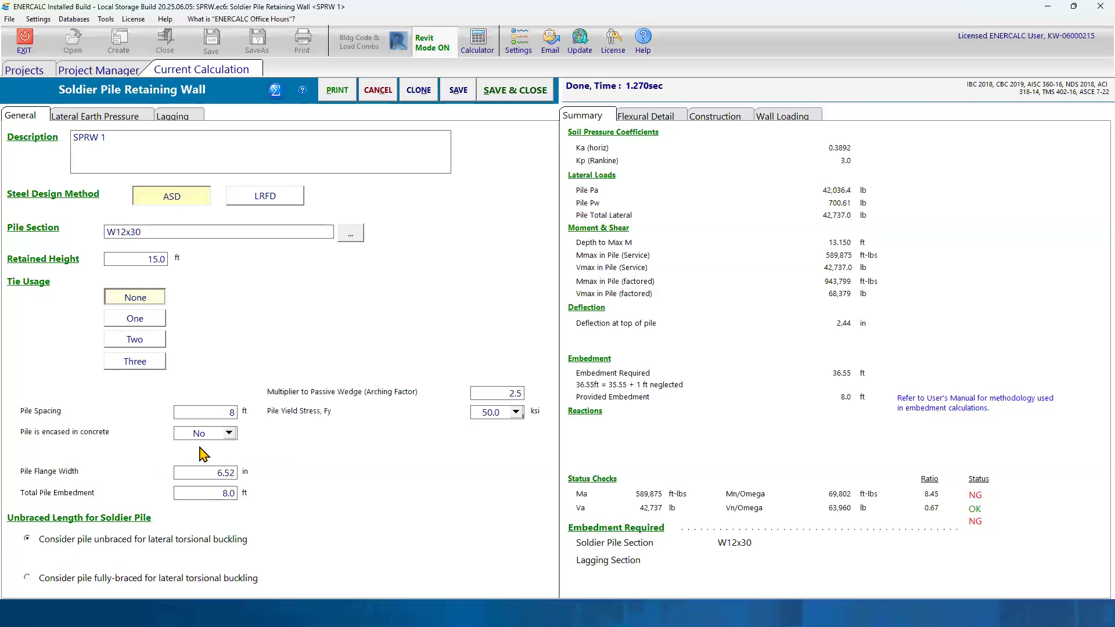
pyautogui.click(230, 437)
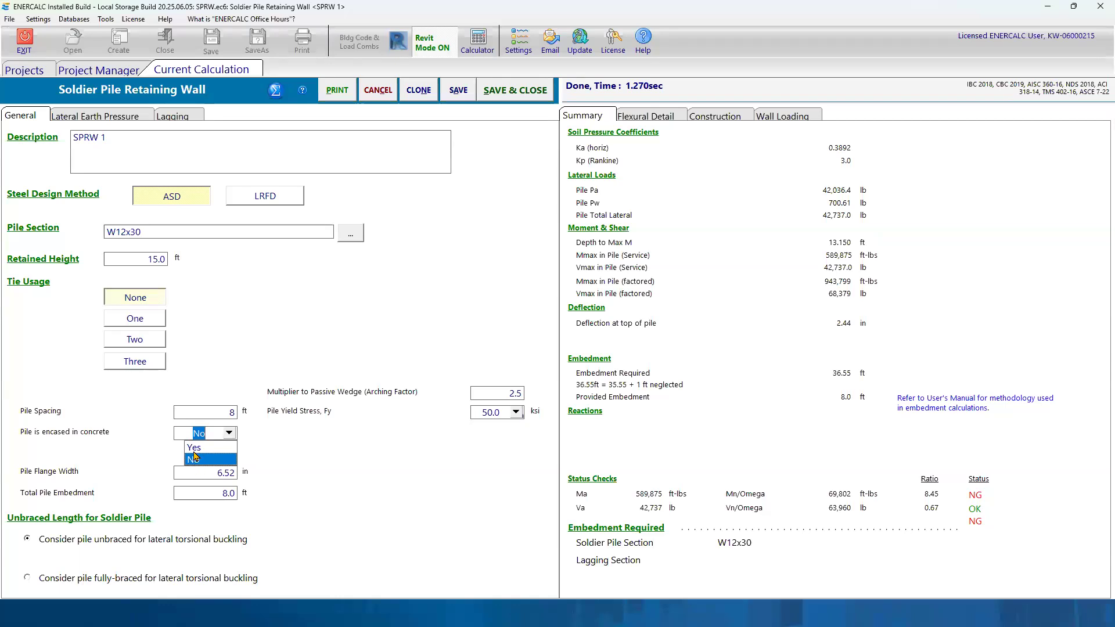
pyautogui.click(212, 448)
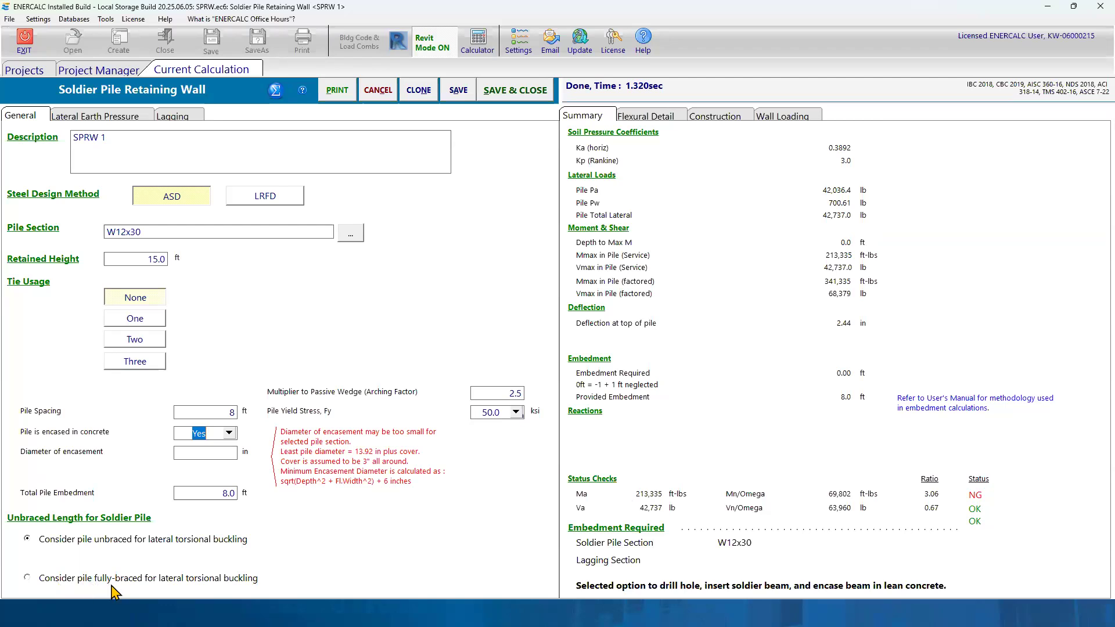
pyautogui.click(27, 578)
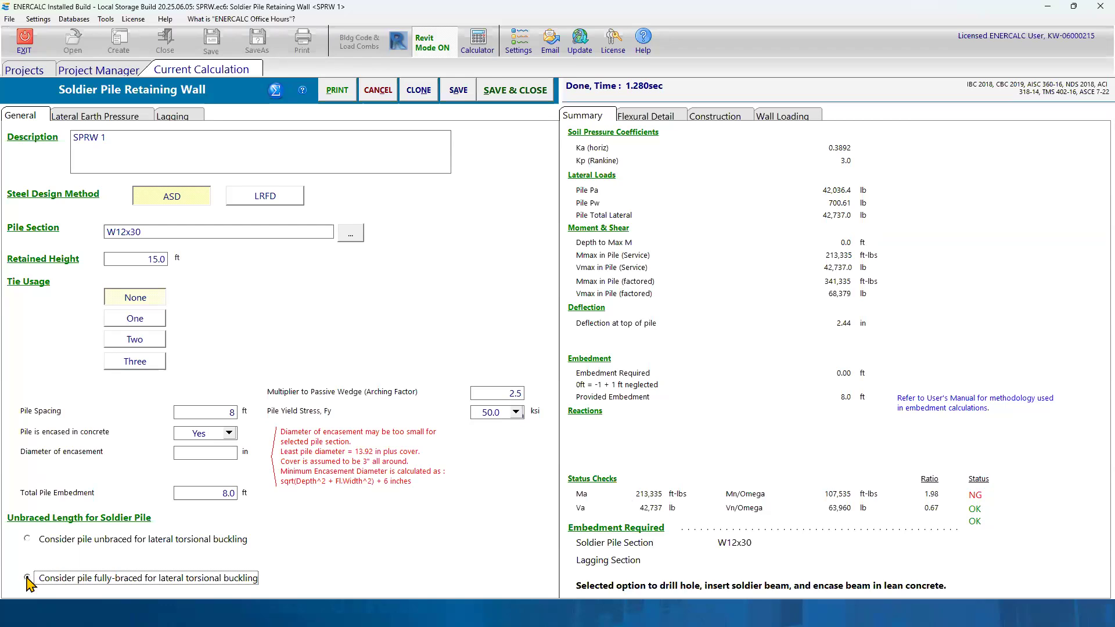
pyautogui.click(28, 538)
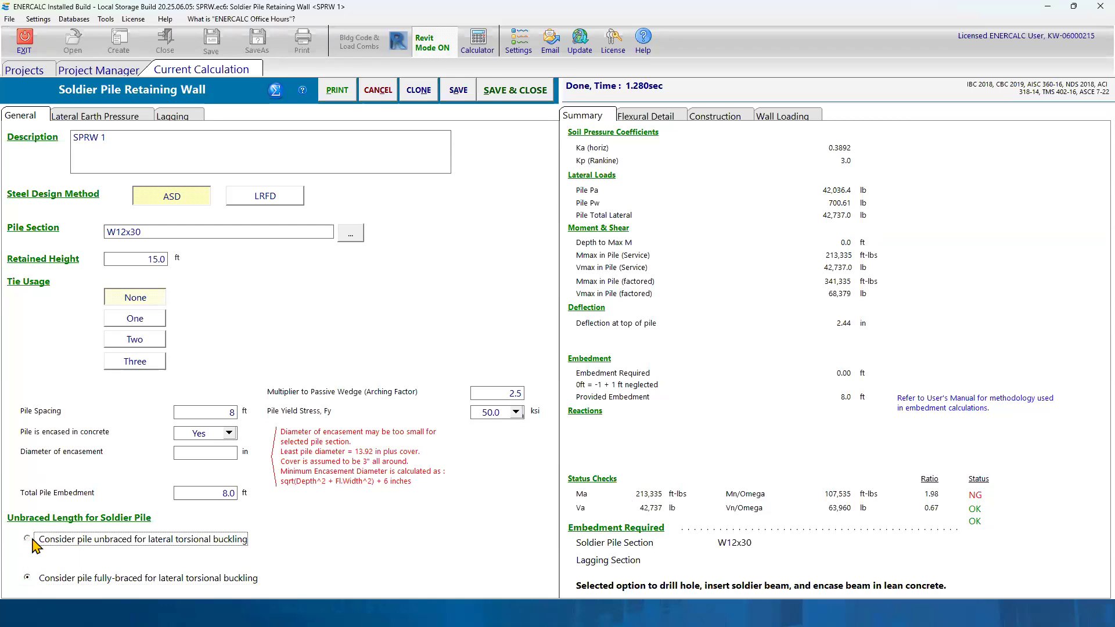
# Step: Set the pile's concrete encasement to No and set the tie usage to One
pyautogui.click(230, 435)
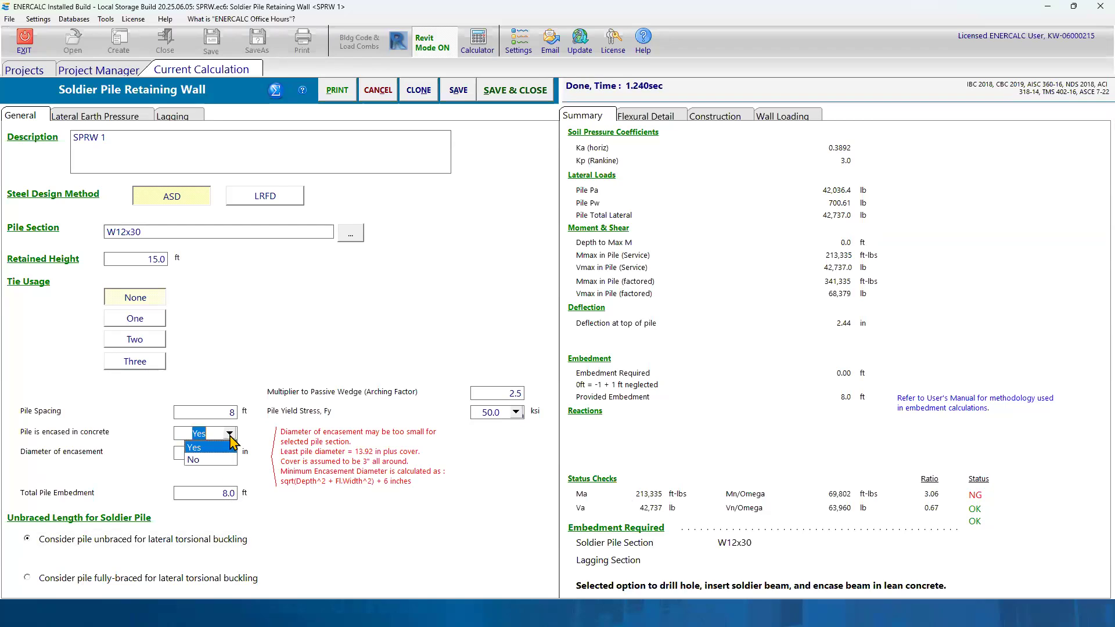
pyautogui.click(202, 459)
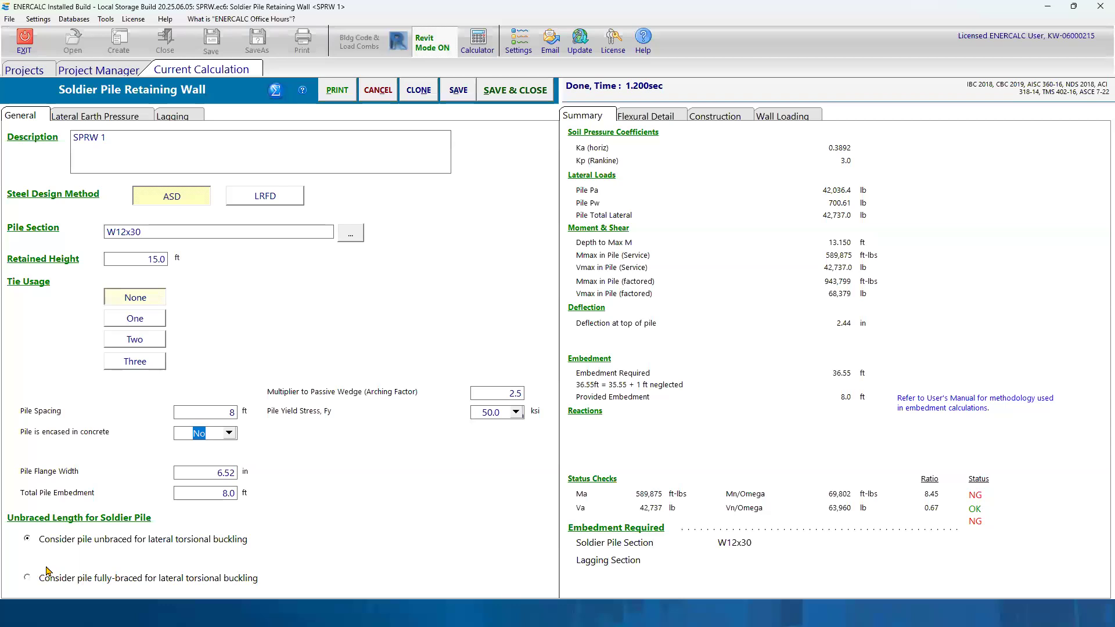
pyautogui.click(137, 321)
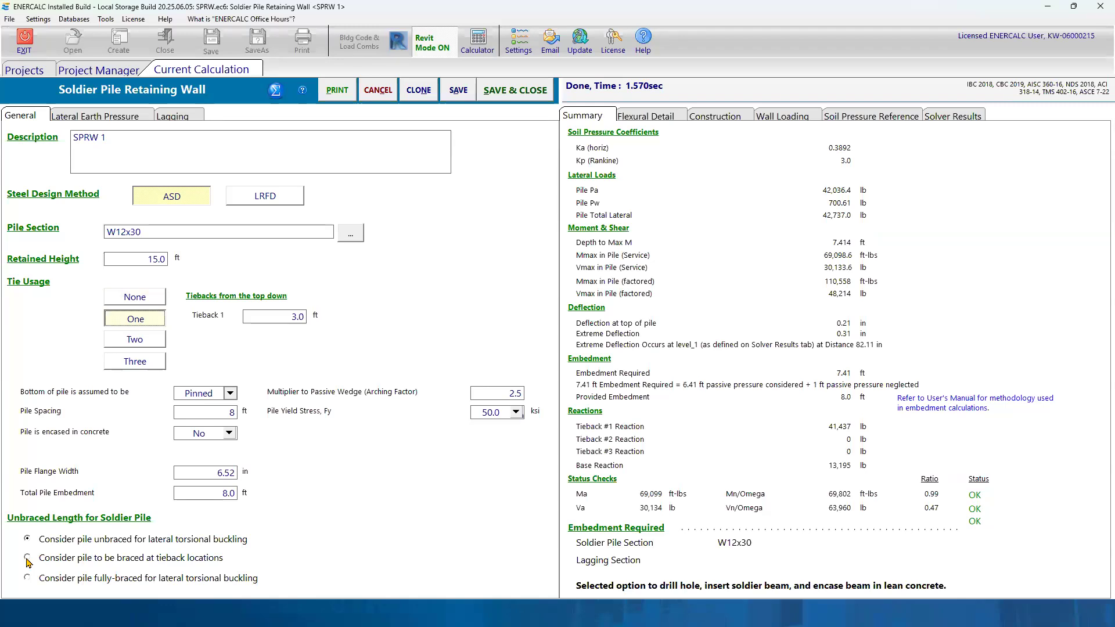
pyautogui.click(124, 300)
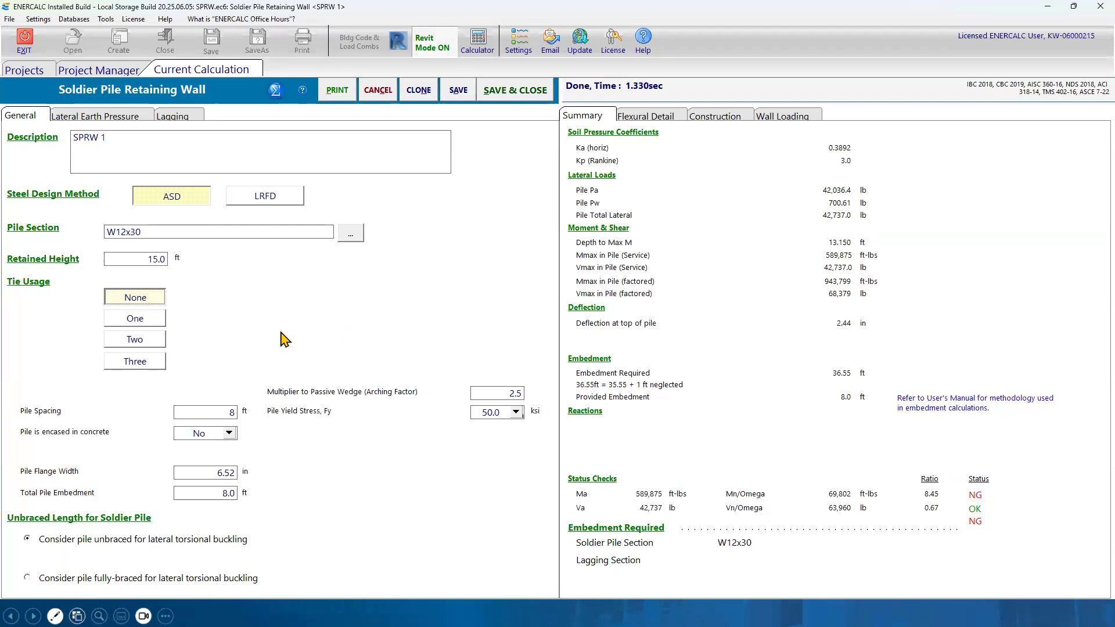
pyautogui.click(140, 319)
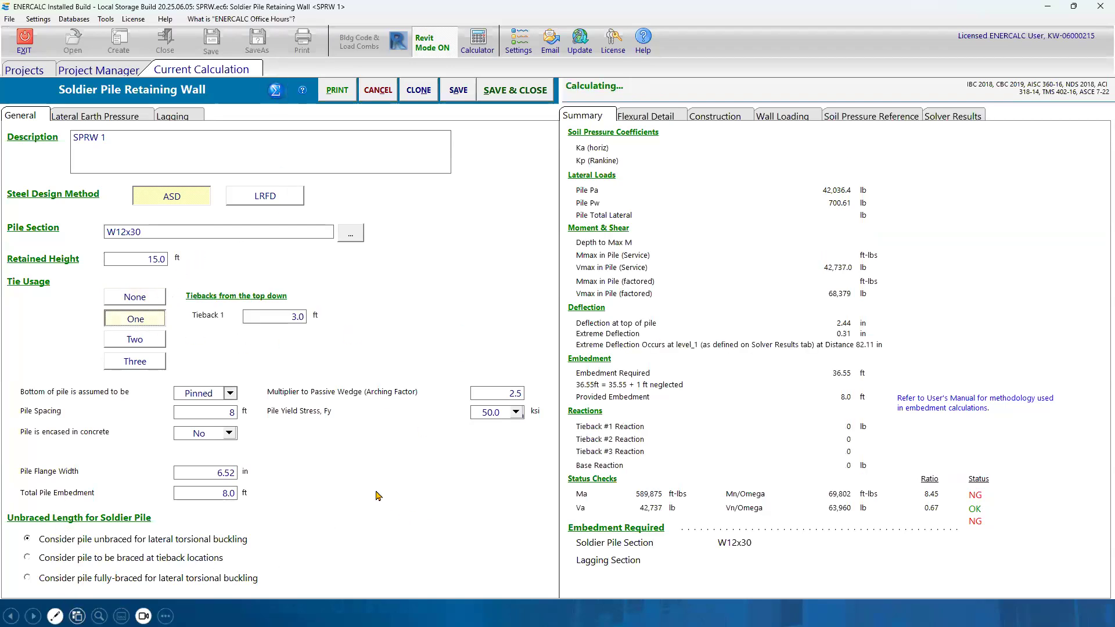
# Step: Compare the fully-braced, unbraced and braced-at-tieback options for the soldier pile's unbraced length, finishing on the unbraced option
pyautogui.click(28, 578)
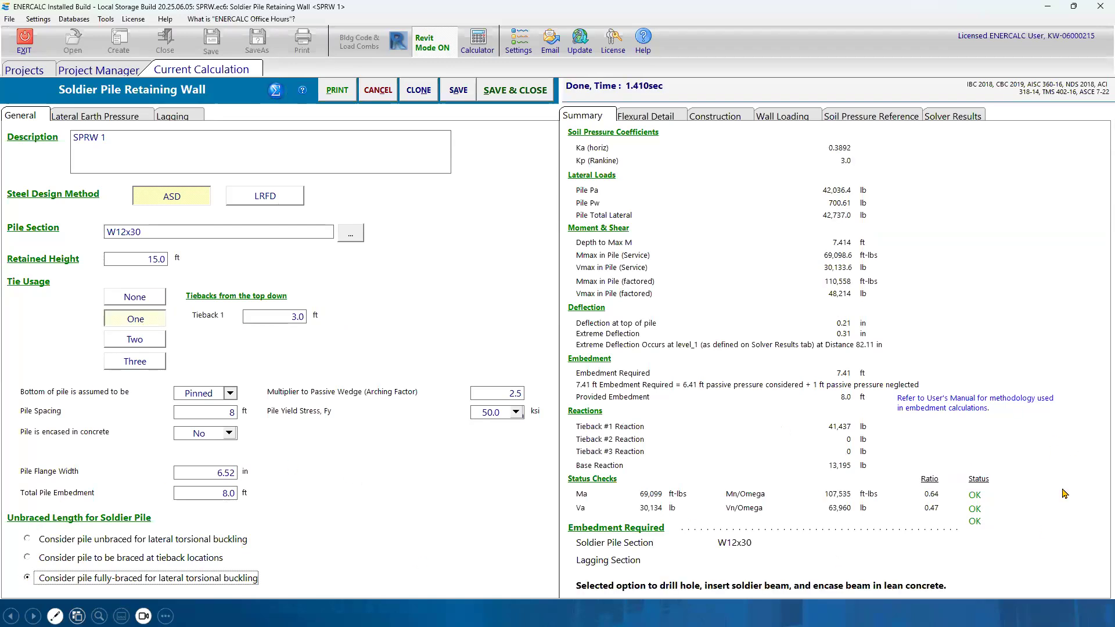
pyautogui.click(27, 539)
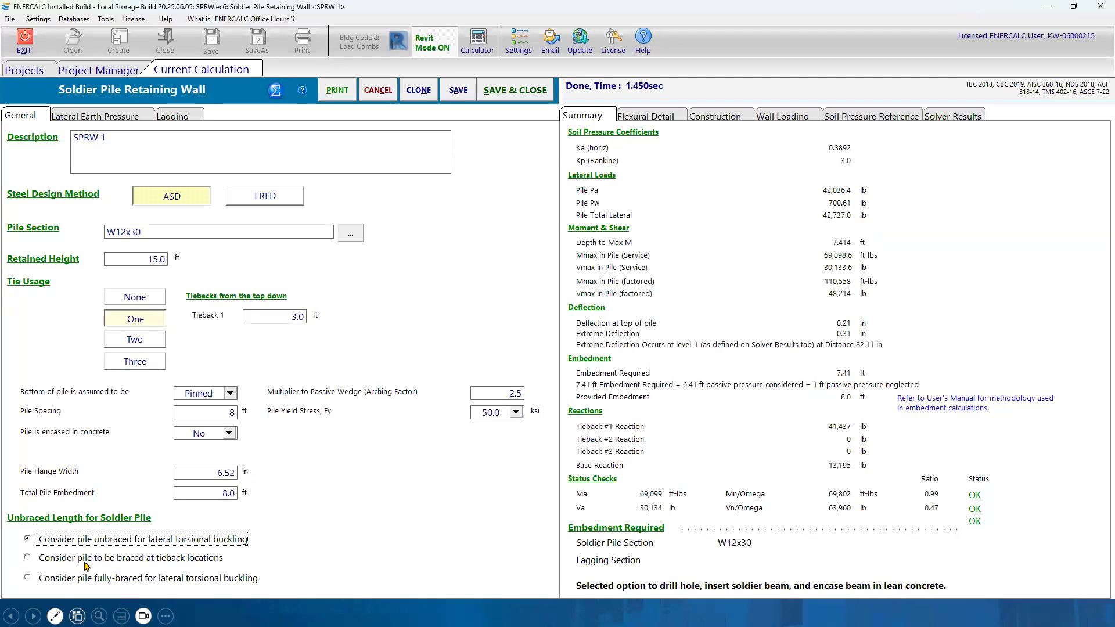
pyautogui.click(28, 558)
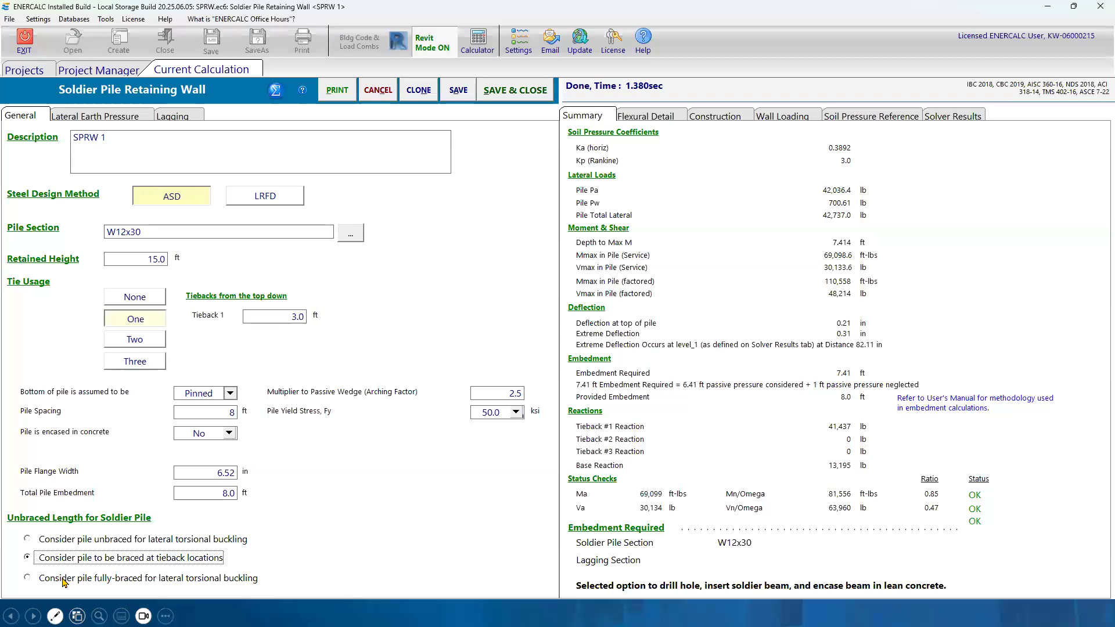
pyautogui.click(27, 578)
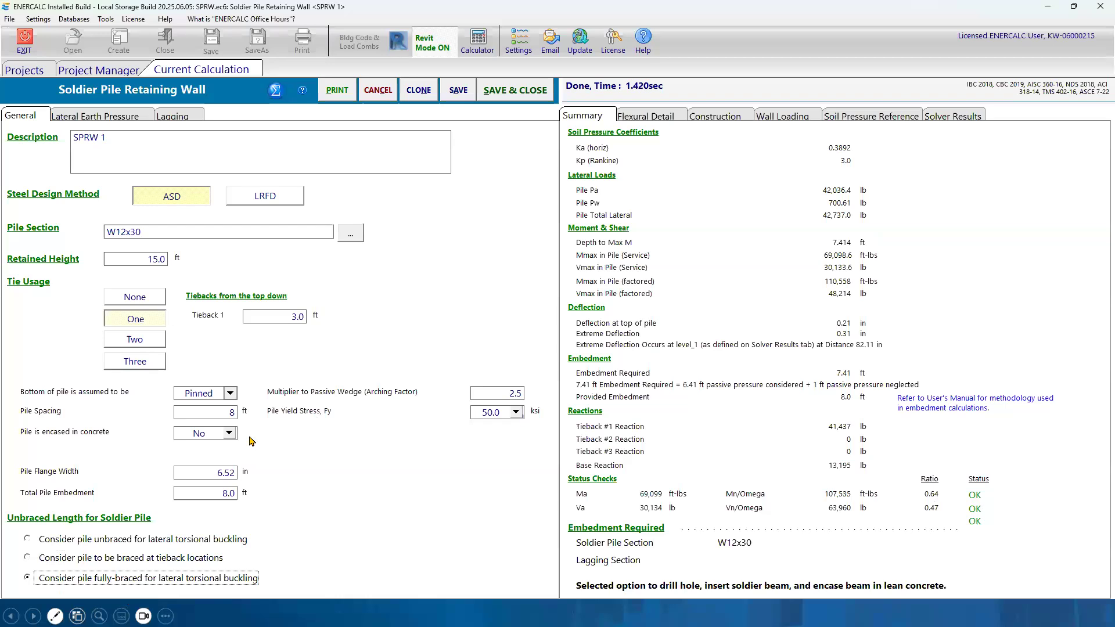
pyautogui.click(151, 541)
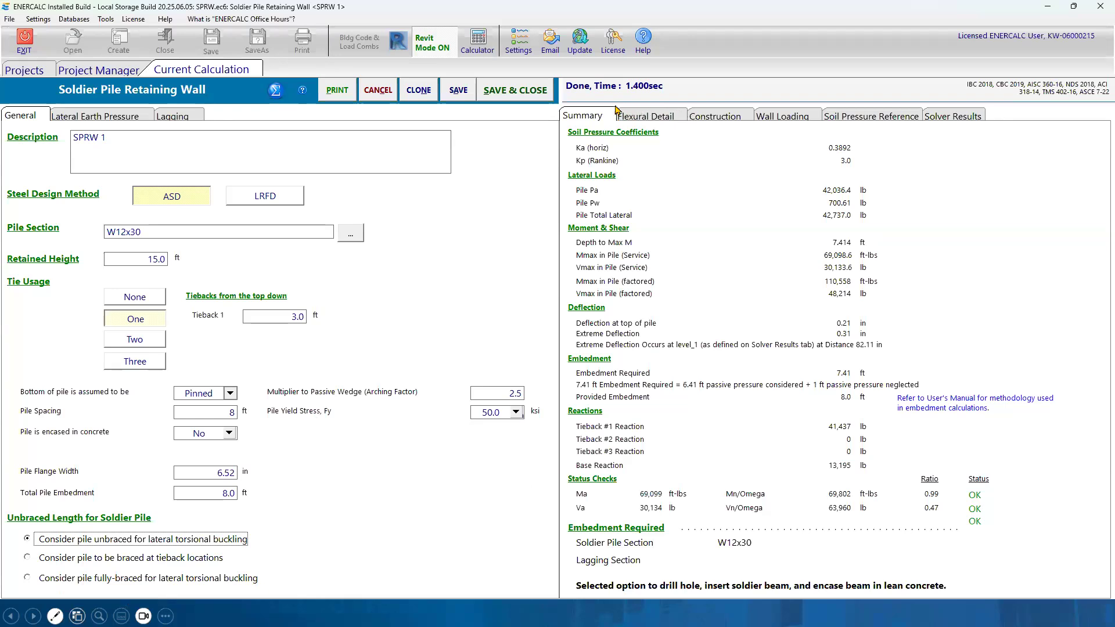
# Step: Check the flexural detail and change the pile section to HSS8x8x5/8 from the AISC 16th edition square HSS shapes
pyautogui.click(653, 118)
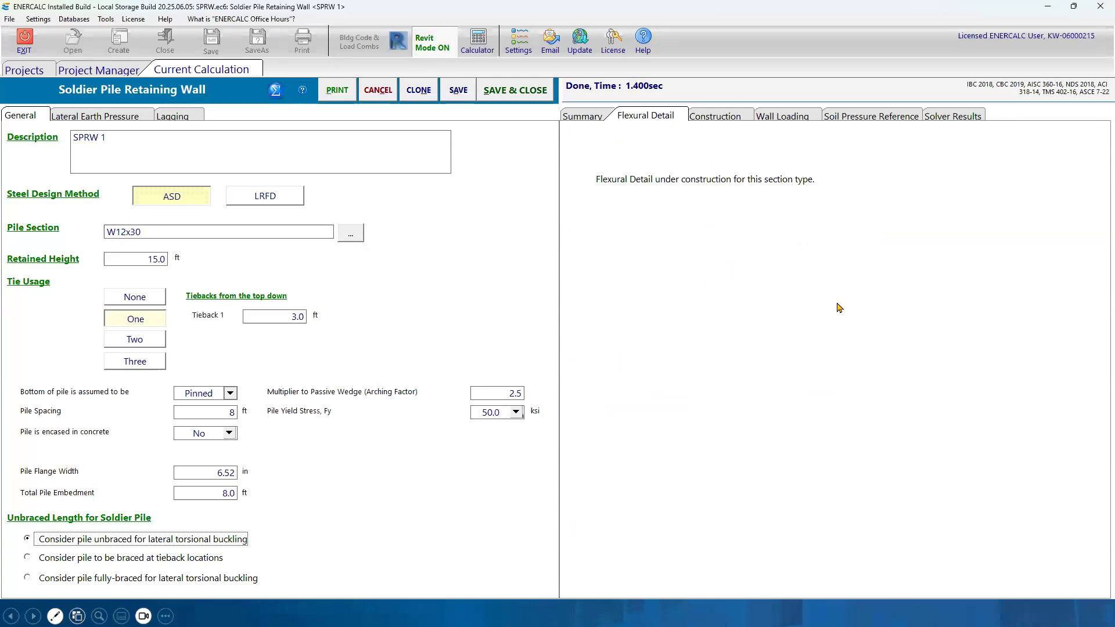
pyautogui.click(351, 238)
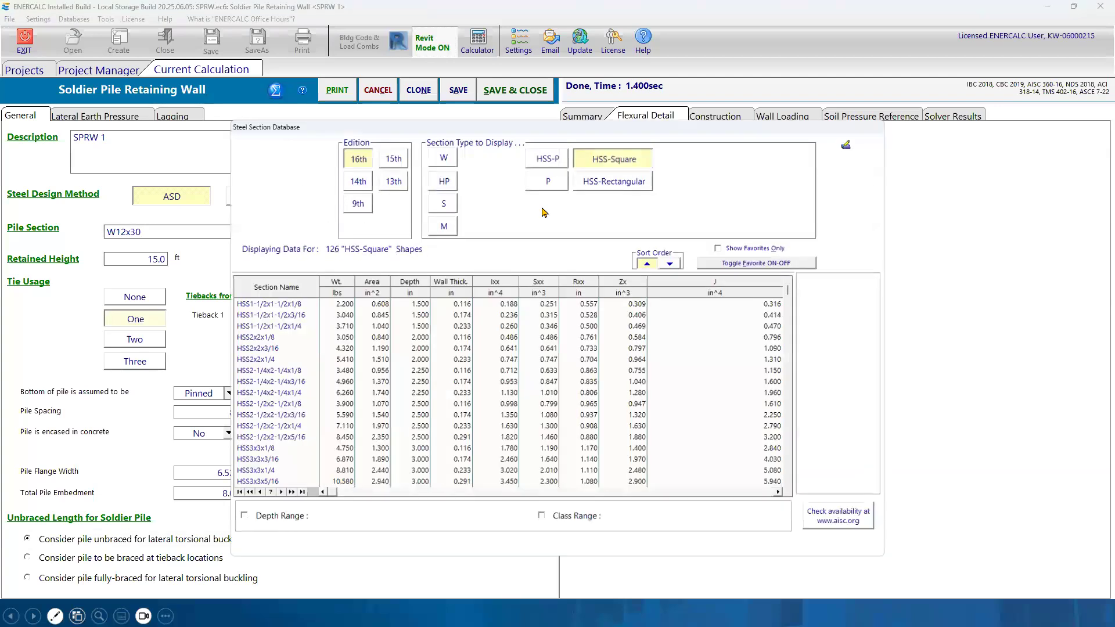
pyautogui.scroll(-13, 263, 398)
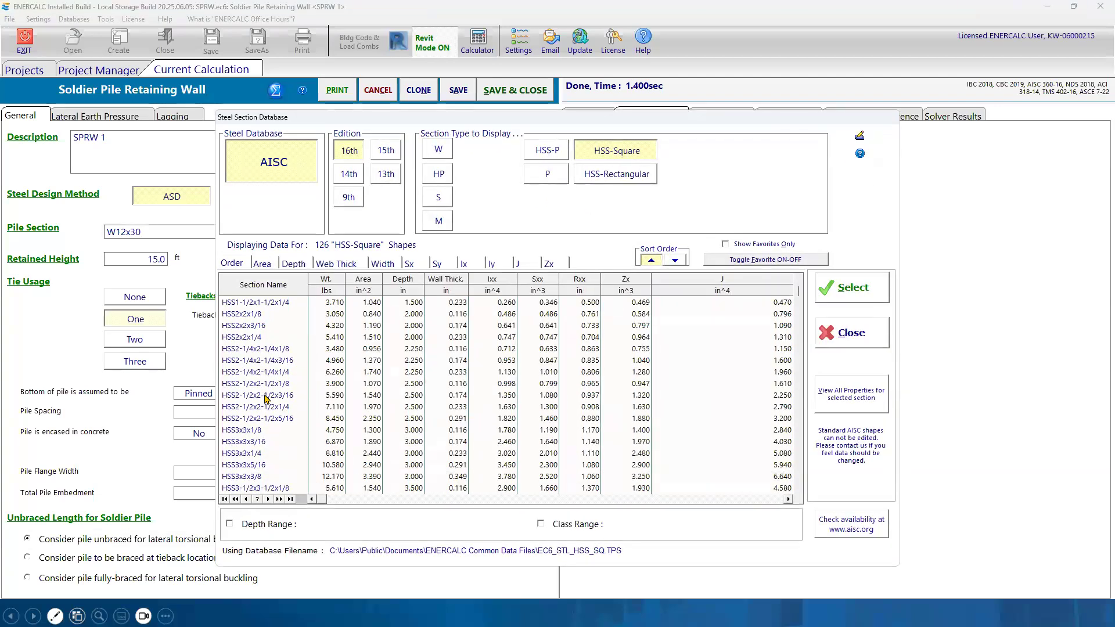
pyautogui.scroll(-6, 250, 456)
pyautogui.click(241, 408)
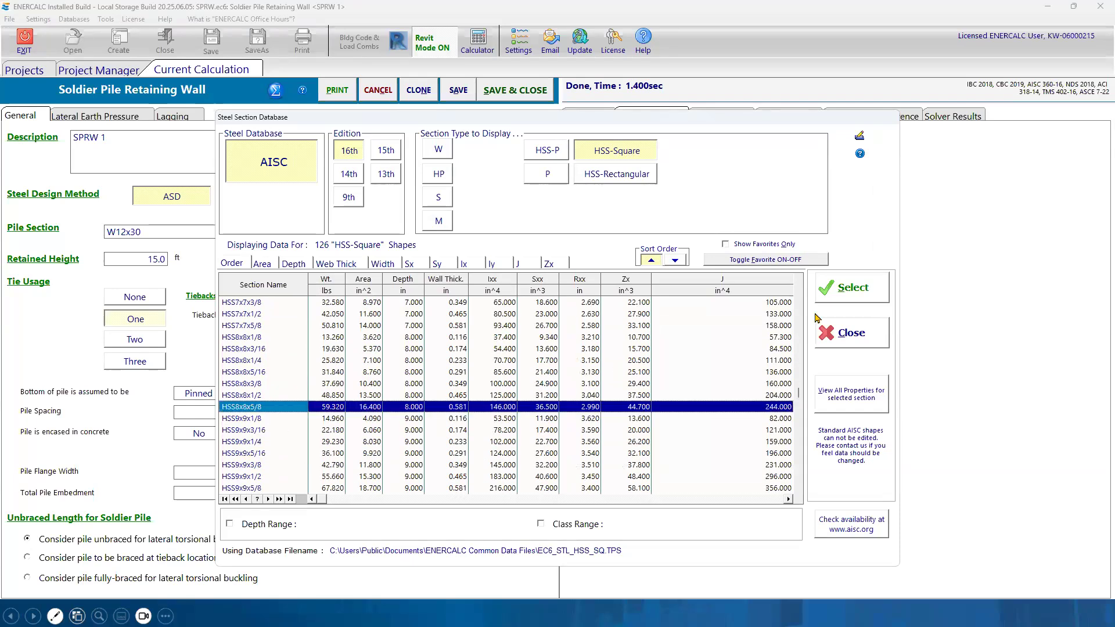
pyautogui.click(867, 289)
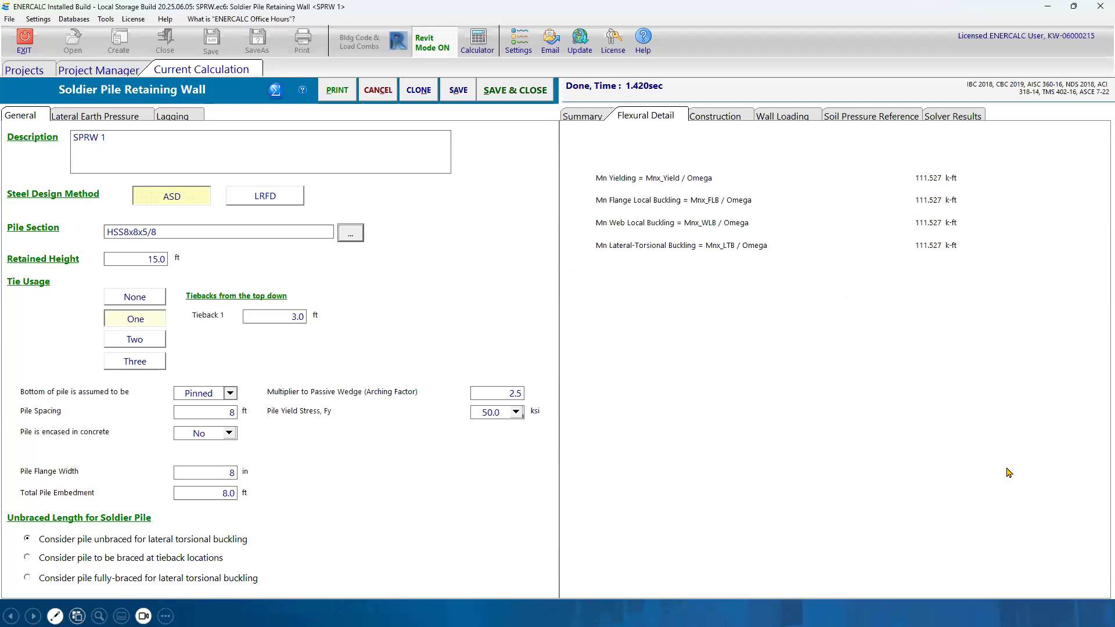
# Step: Review the summary and flexural detail results for the square HSS pile, closing the section database without a selection
pyautogui.click(583, 116)
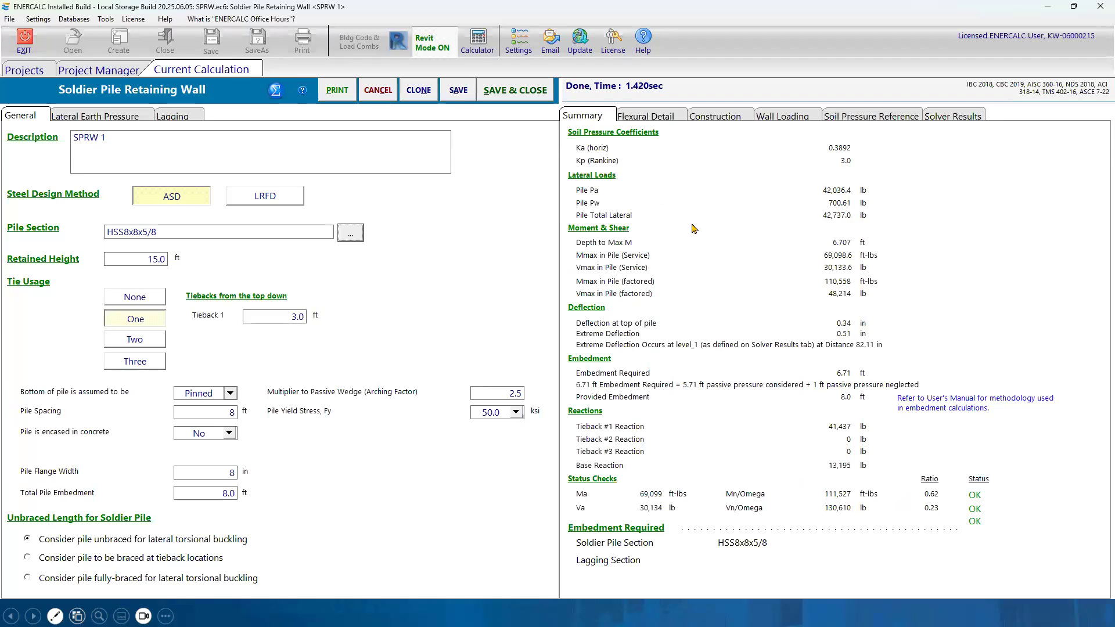
pyautogui.click(641, 116)
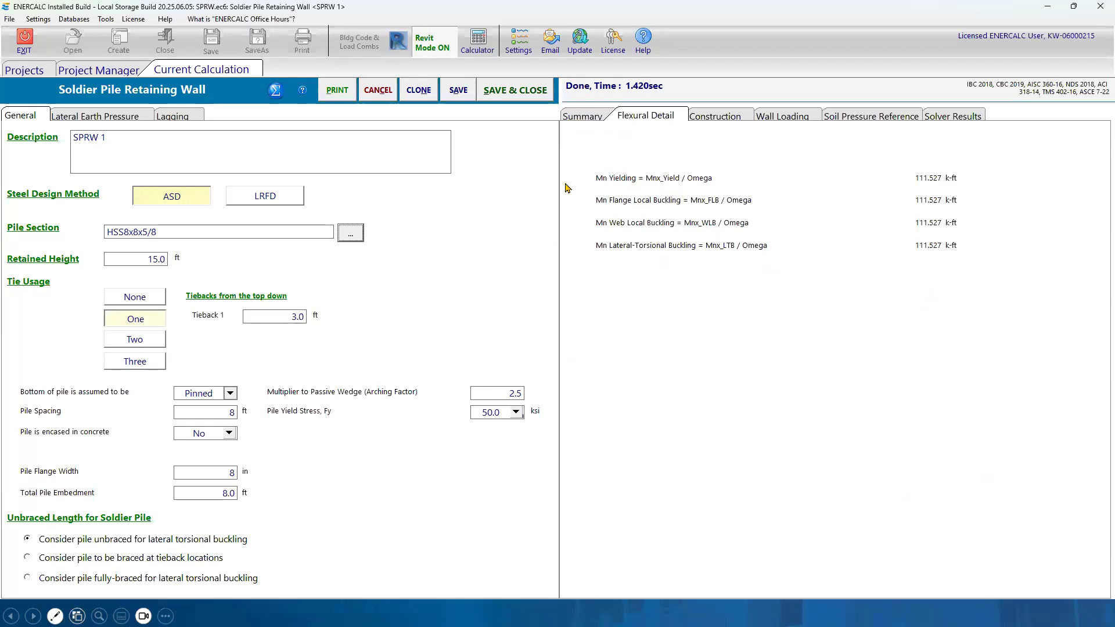
pyautogui.click(350, 233)
pyautogui.click(860, 334)
pyautogui.click(581, 116)
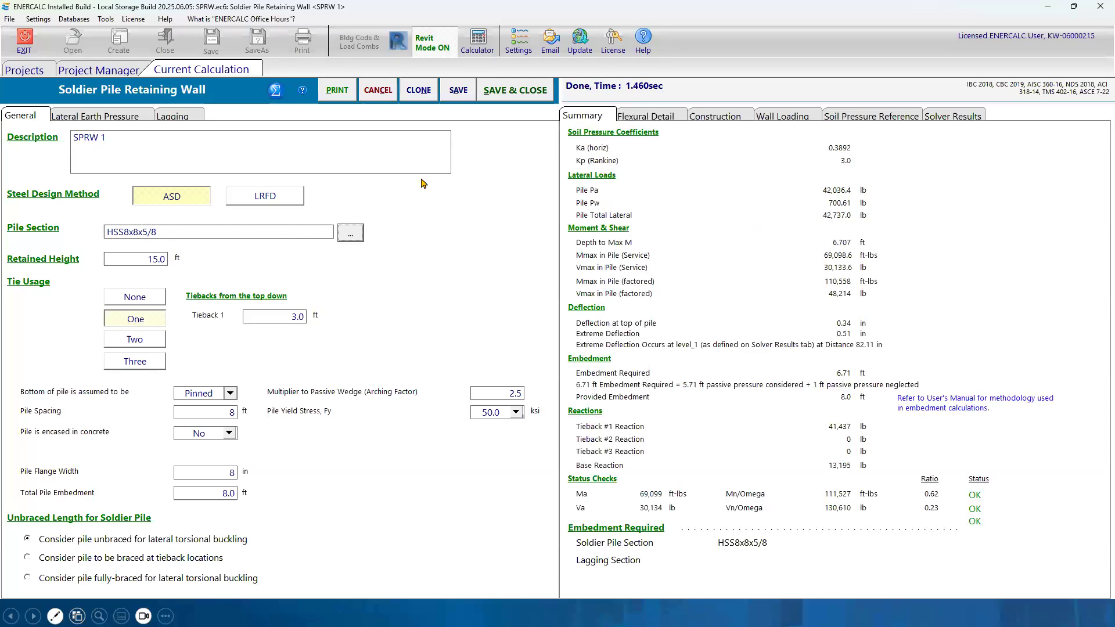
# Step: Change the pile section to W12x30 from the W shapes in the steel section database
pyautogui.click(350, 232)
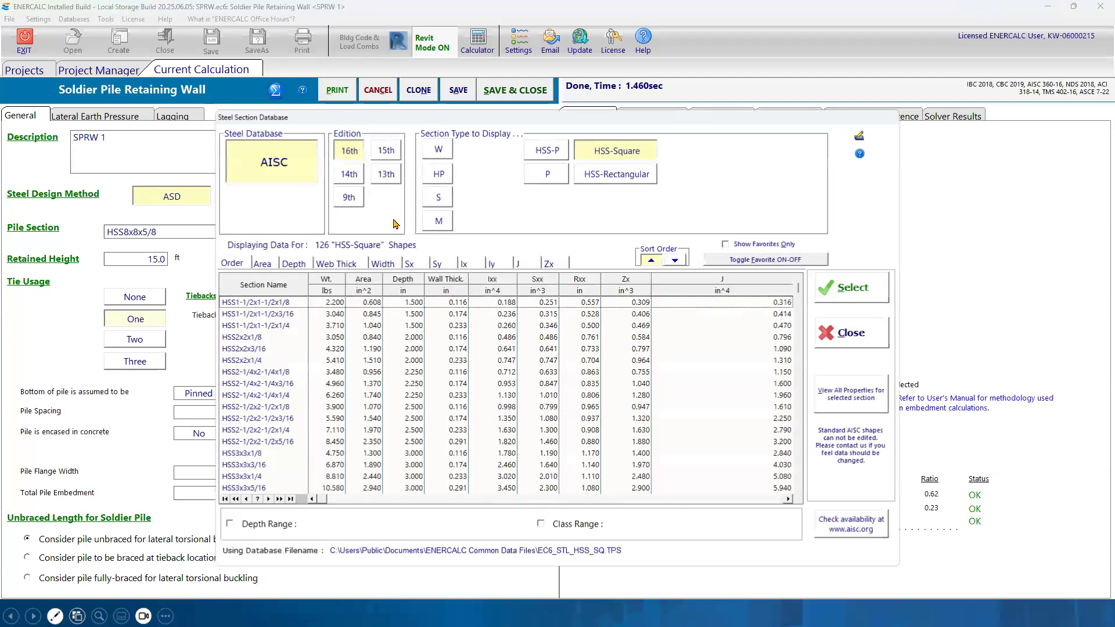
pyautogui.click(435, 155)
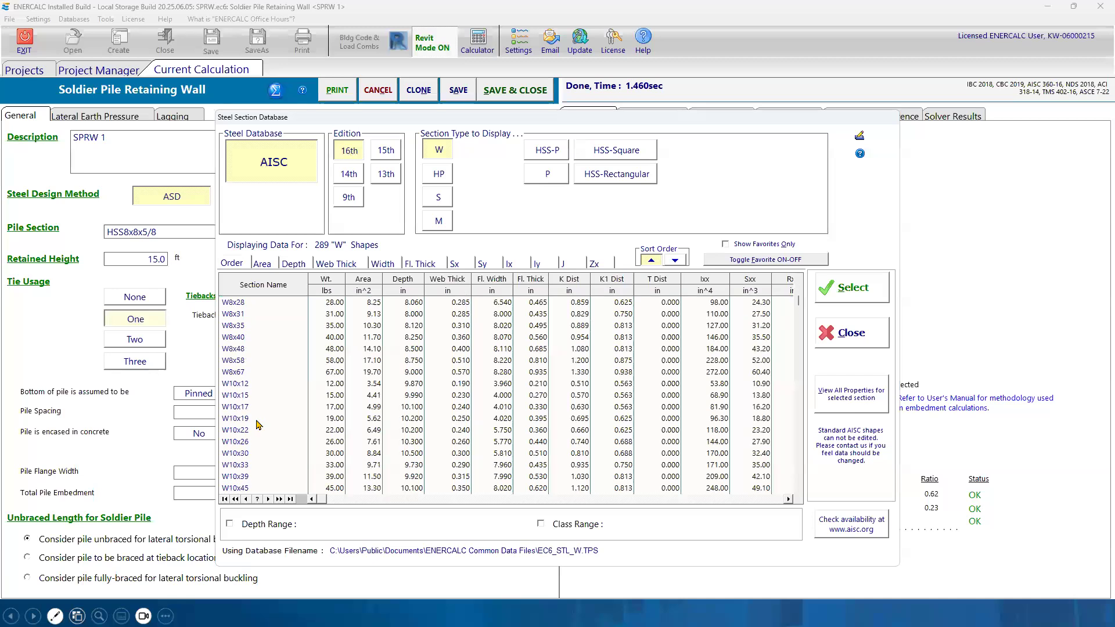
pyautogui.scroll(2, 251, 427)
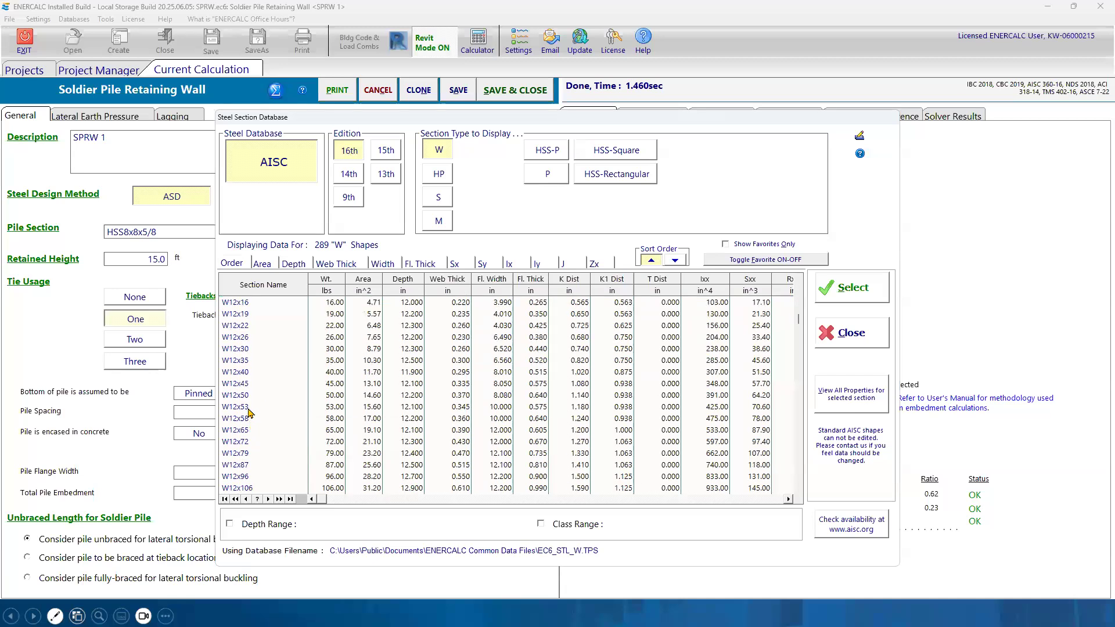
pyautogui.click(243, 351)
pyautogui.click(839, 298)
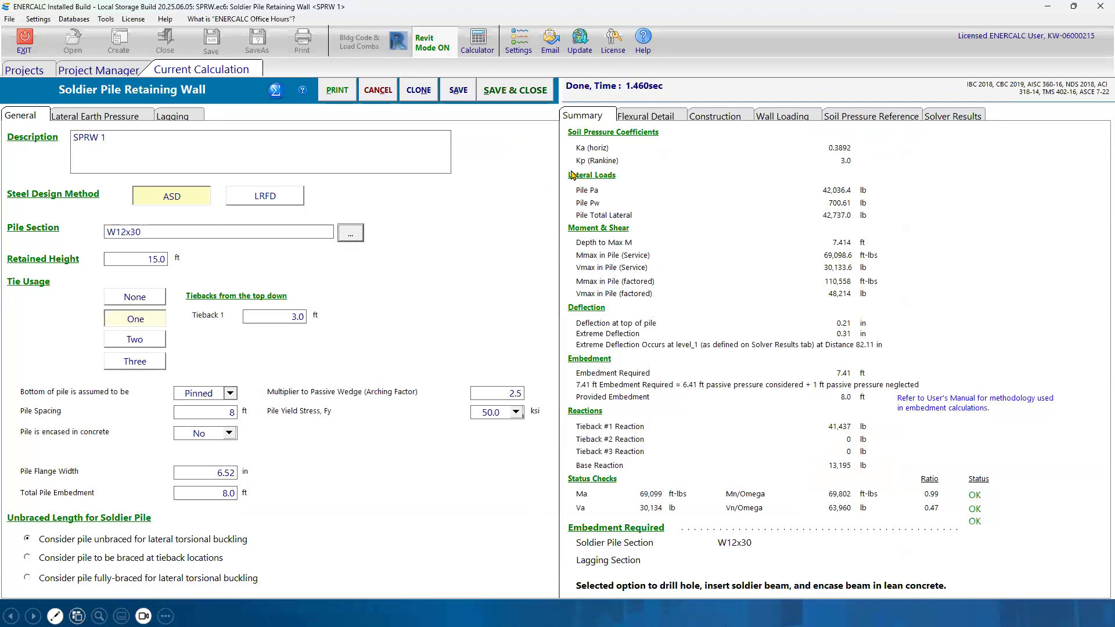
# Step: Review the flexural detail, the lateral earth pressure inputs, the result summary and the construction sketch of the wall
pyautogui.click(630, 116)
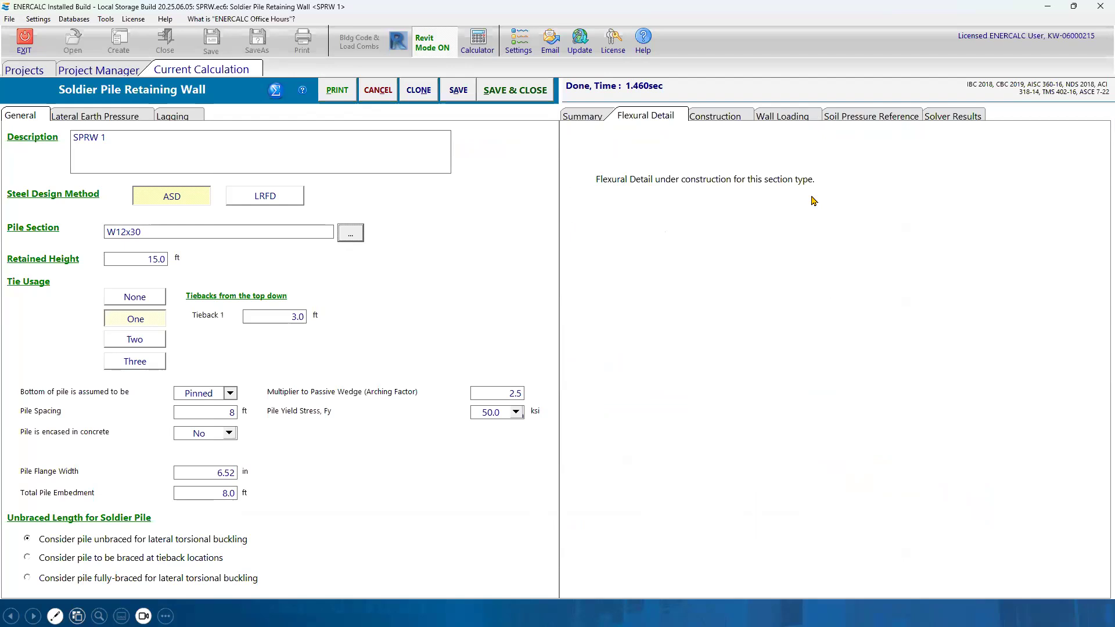
pyautogui.click(95, 115)
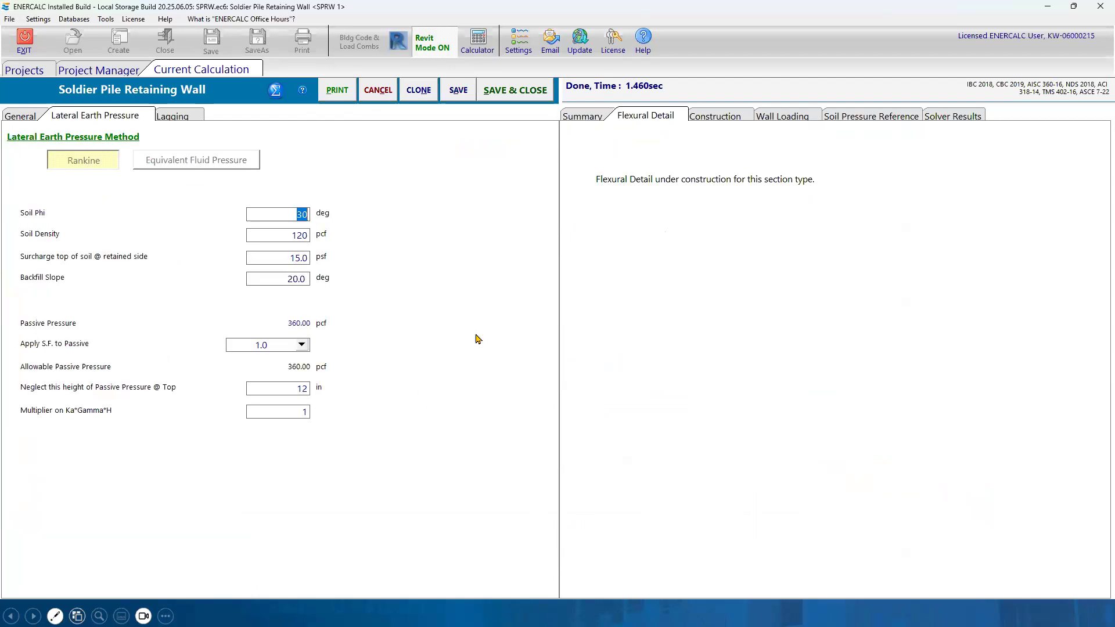
pyautogui.click(579, 122)
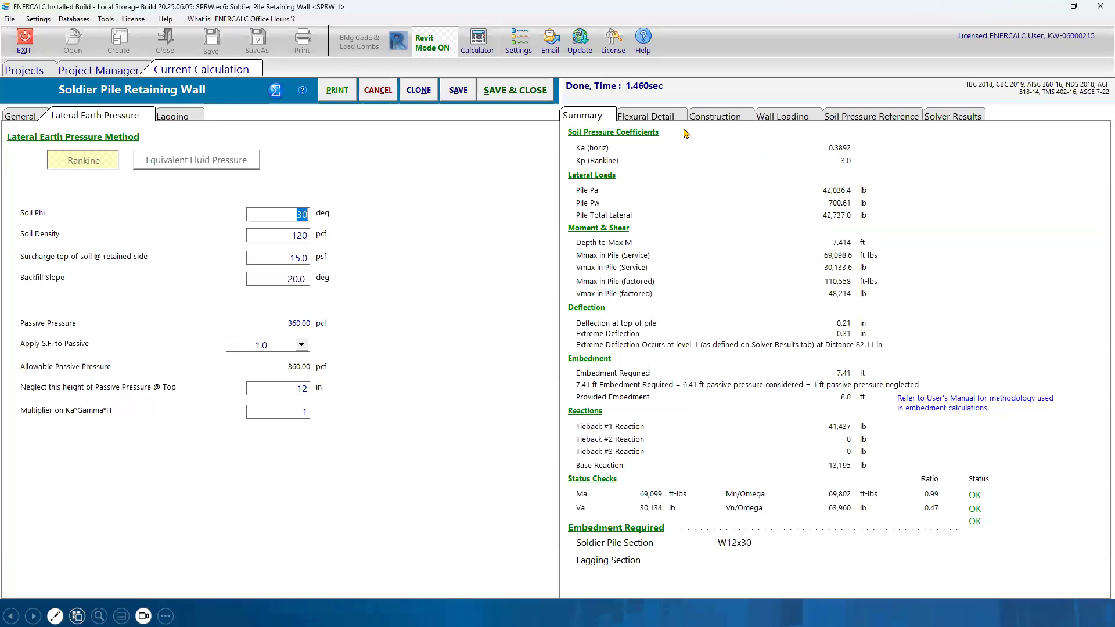
pyautogui.click(719, 119)
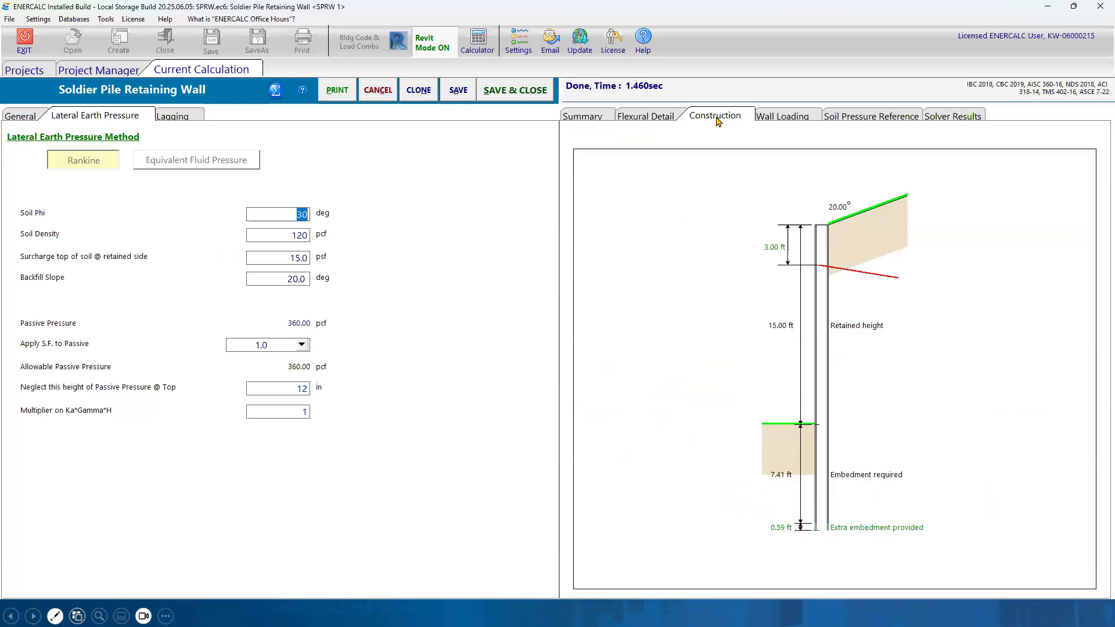
pyautogui.click(578, 118)
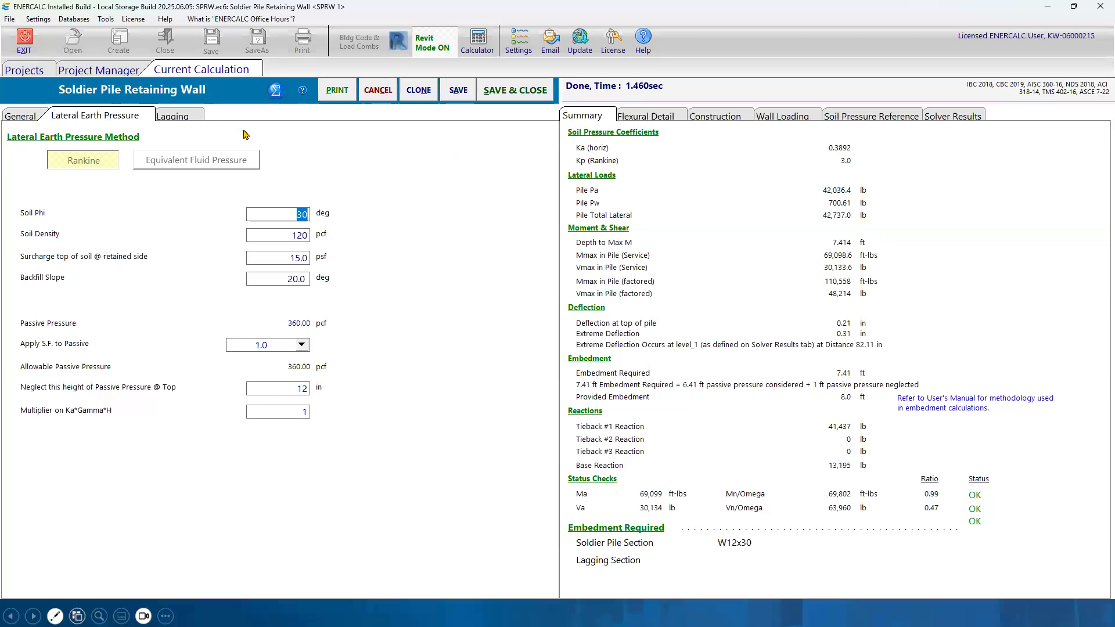
# Step: Specify 2x10 as the lagging section in the wall's lagging settings
pyautogui.click(187, 119)
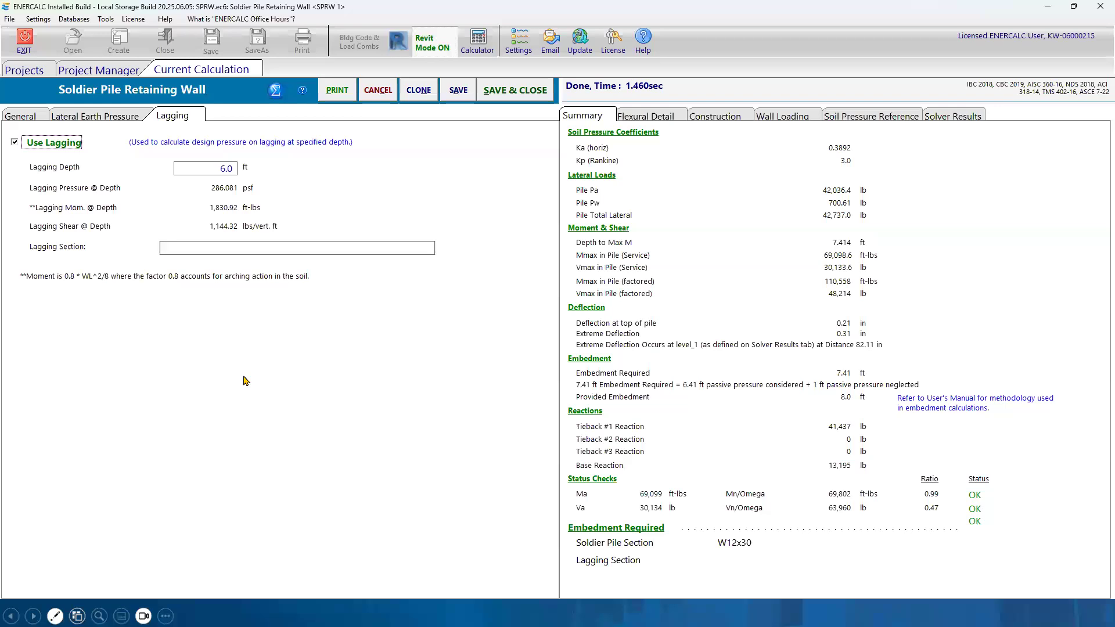
pyautogui.click(236, 168)
pyautogui.click(204, 250)
pyautogui.write('2x10')
pyautogui.click(206, 168)
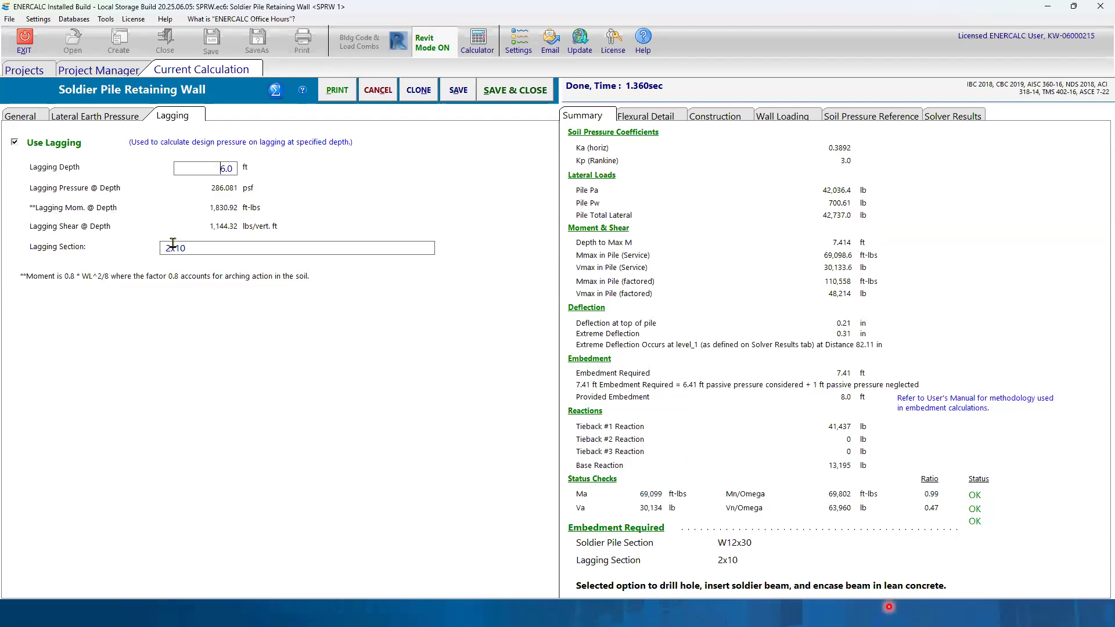
pyautogui.moveTo(197, 252); pyautogui.dragTo(158, 266)
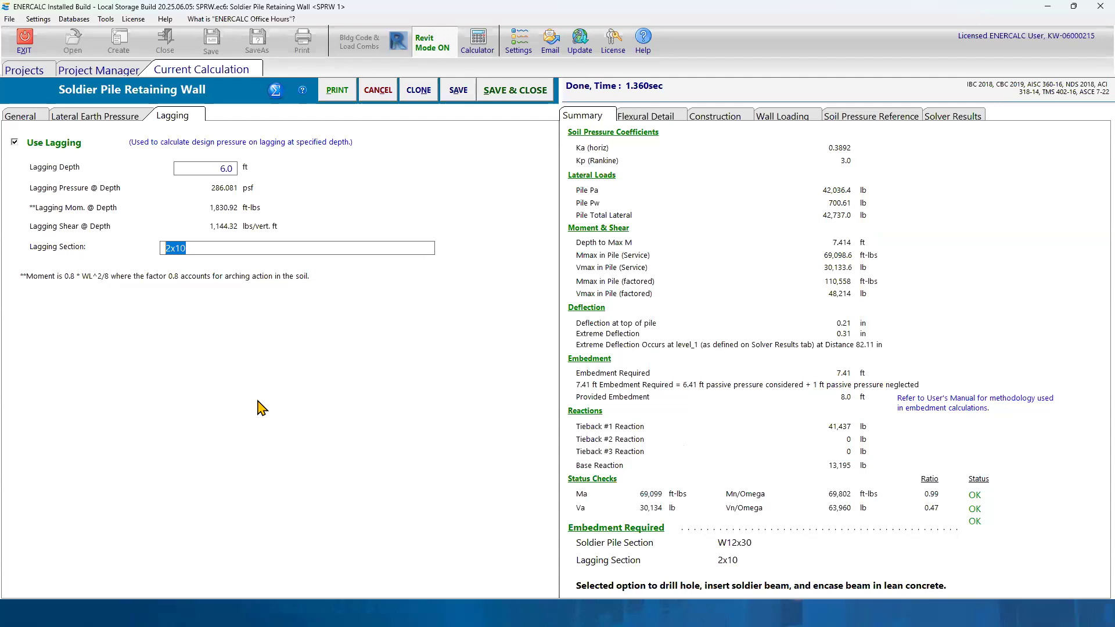
pyautogui.click(698, 122)
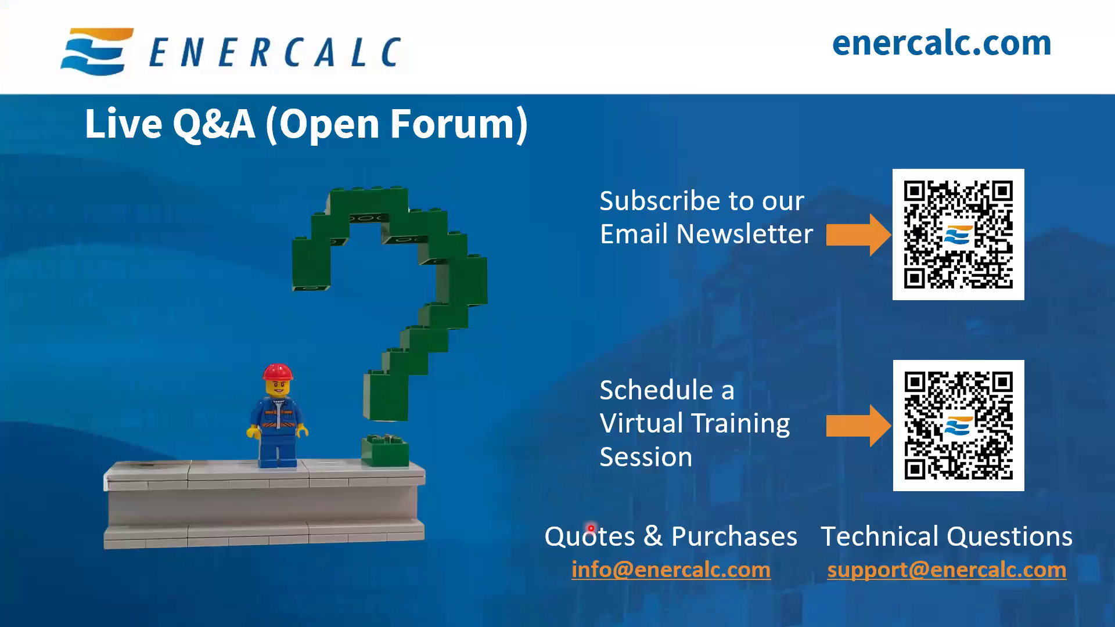
pyautogui.click(591, 529)
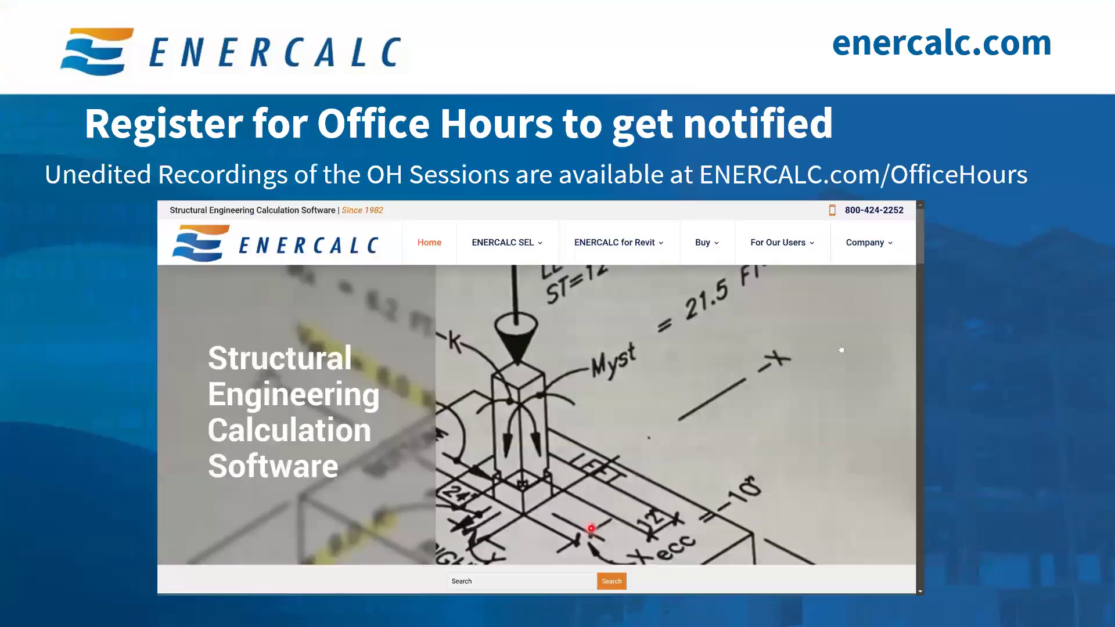
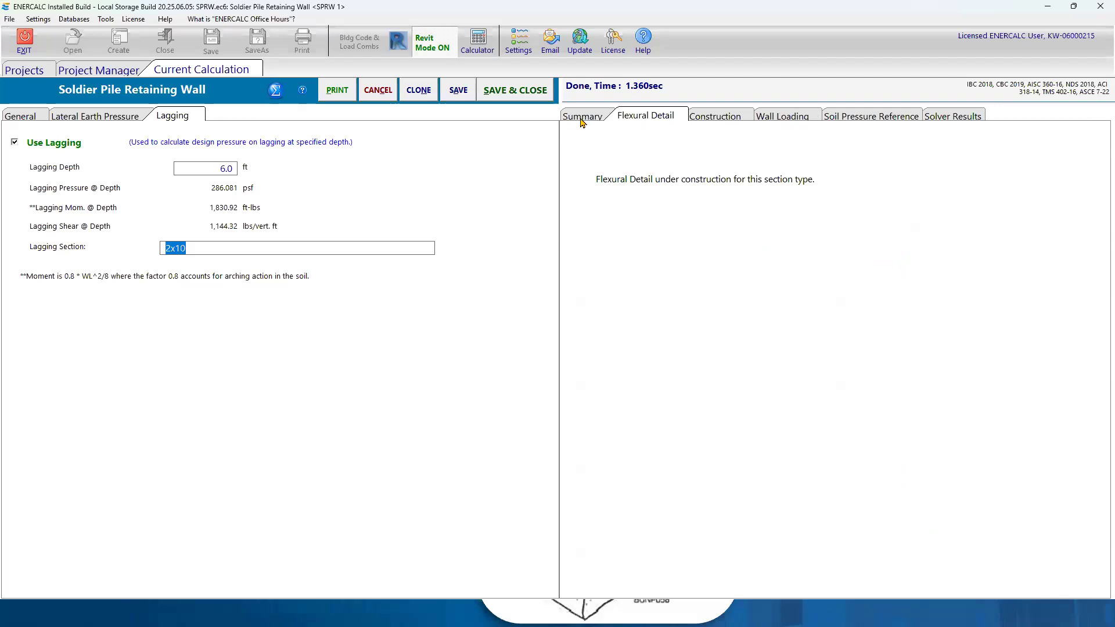
# Step: Review the wall's construction sketch, general inputs, soil pressure reference diagrams and lateral earth pressure inputs
pyautogui.click(775, 118)
pyautogui.click(726, 118)
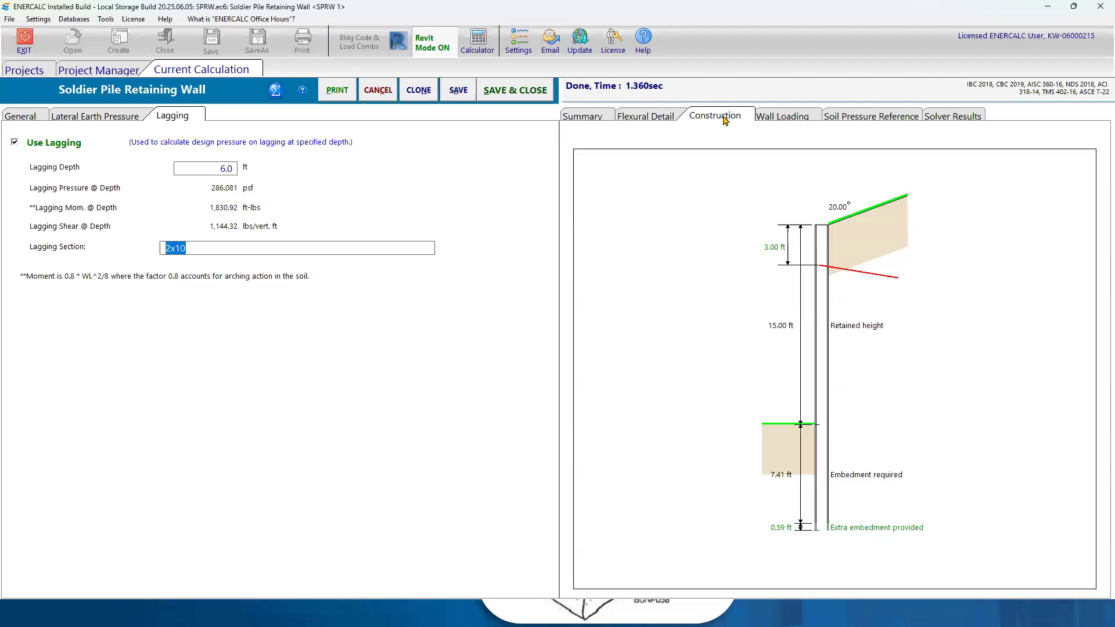
pyautogui.click(32, 118)
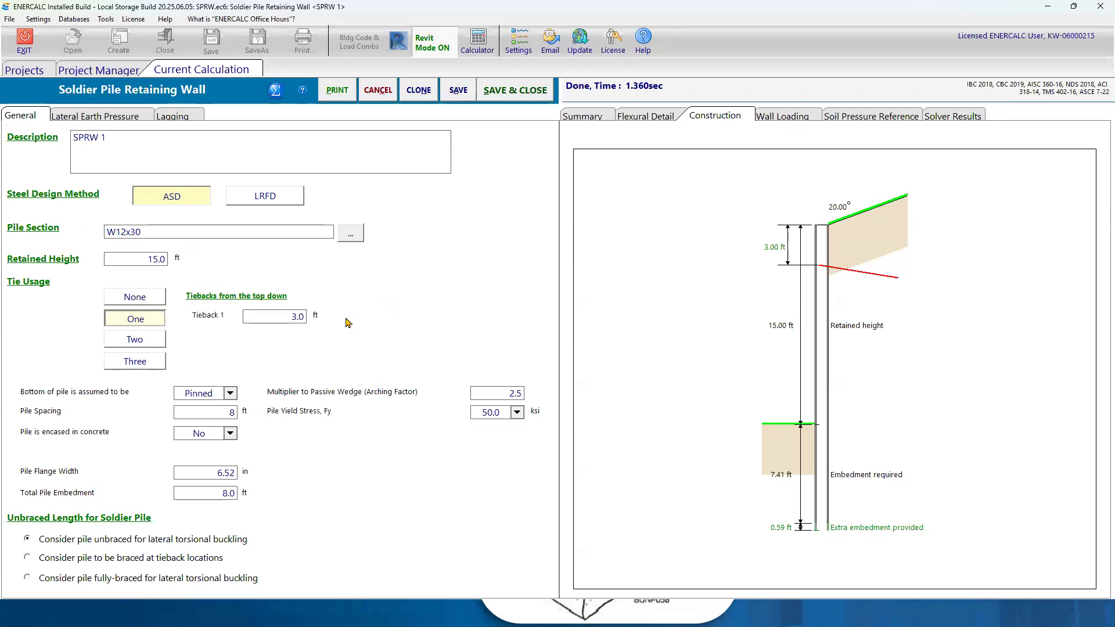
pyautogui.click(848, 114)
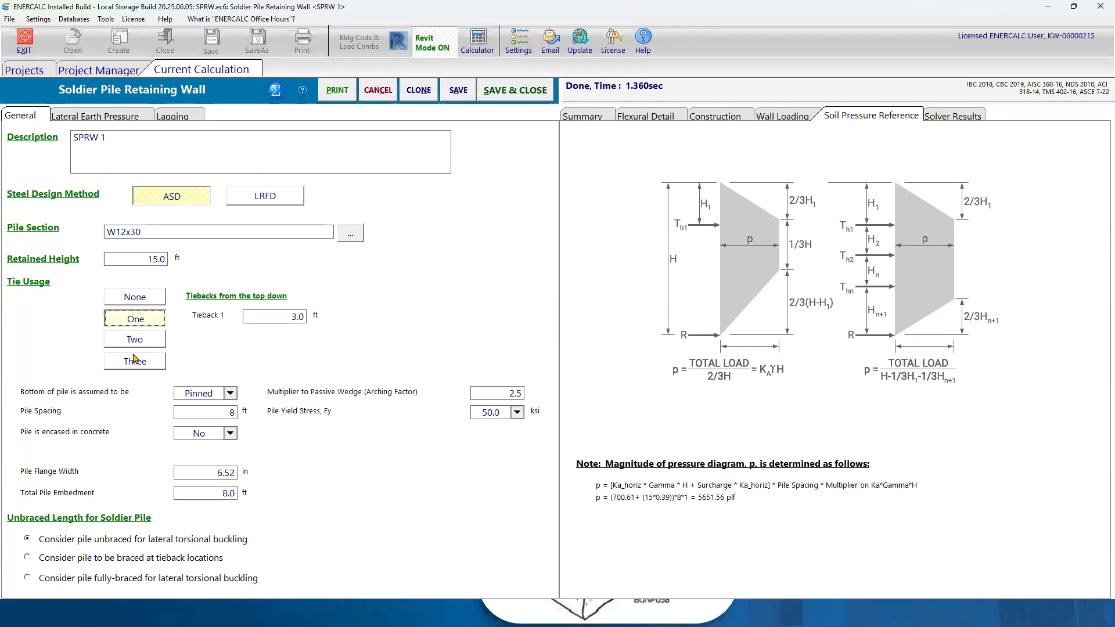
pyautogui.click(105, 115)
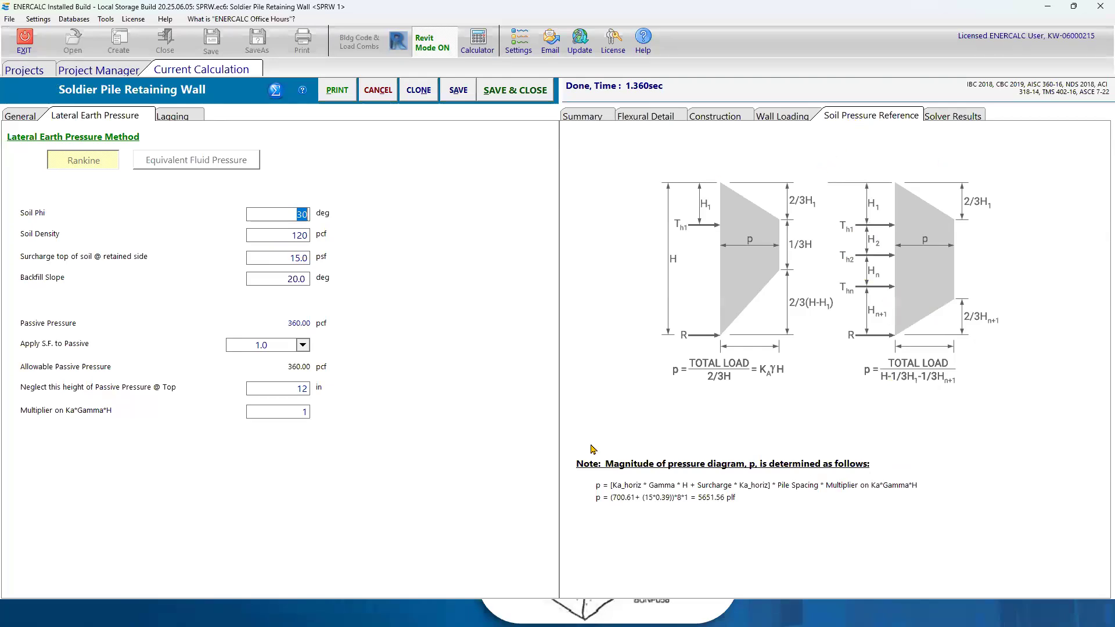
# Step: Try the wall with no tiebacks and the Equivalent Fluid Pressure method, returning to the Rankine method and one tieback
pyautogui.click(31, 115)
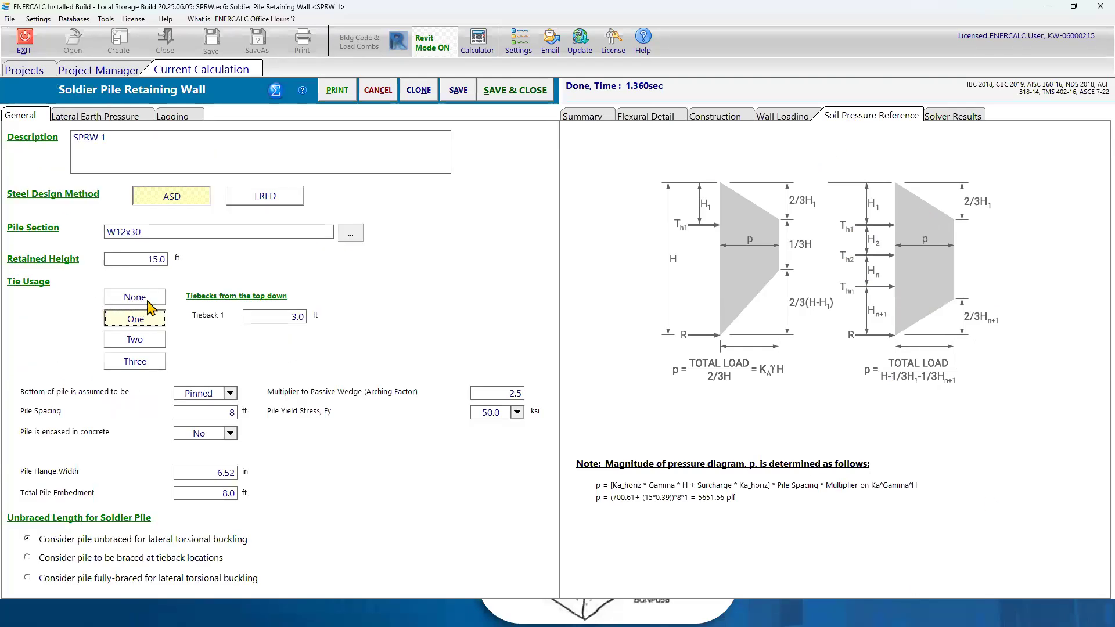
pyautogui.click(129, 299)
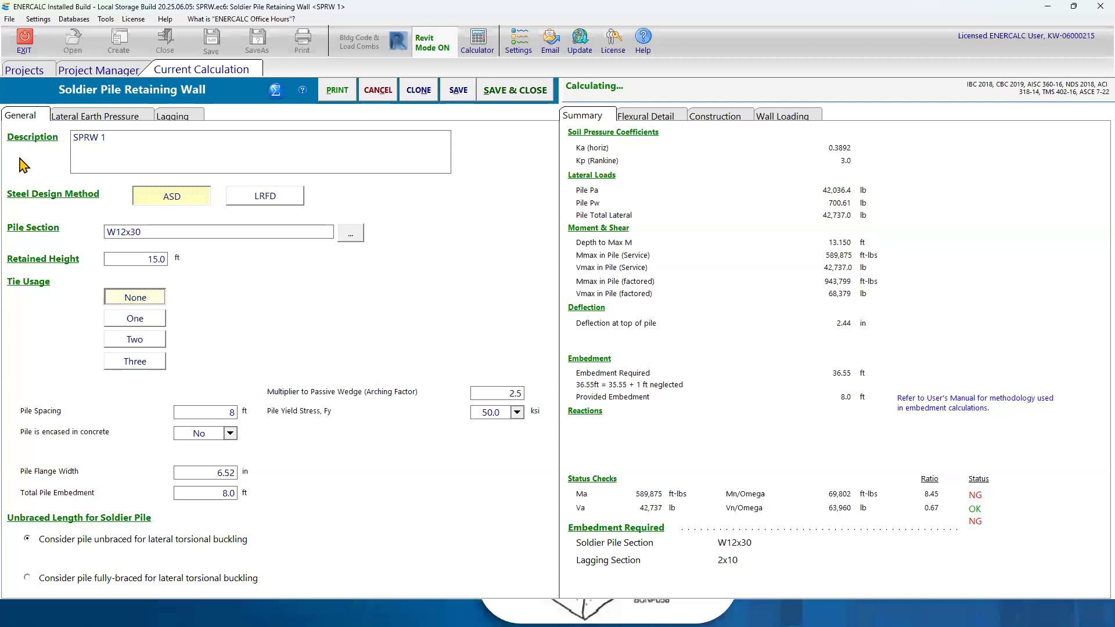
pyautogui.click(68, 118)
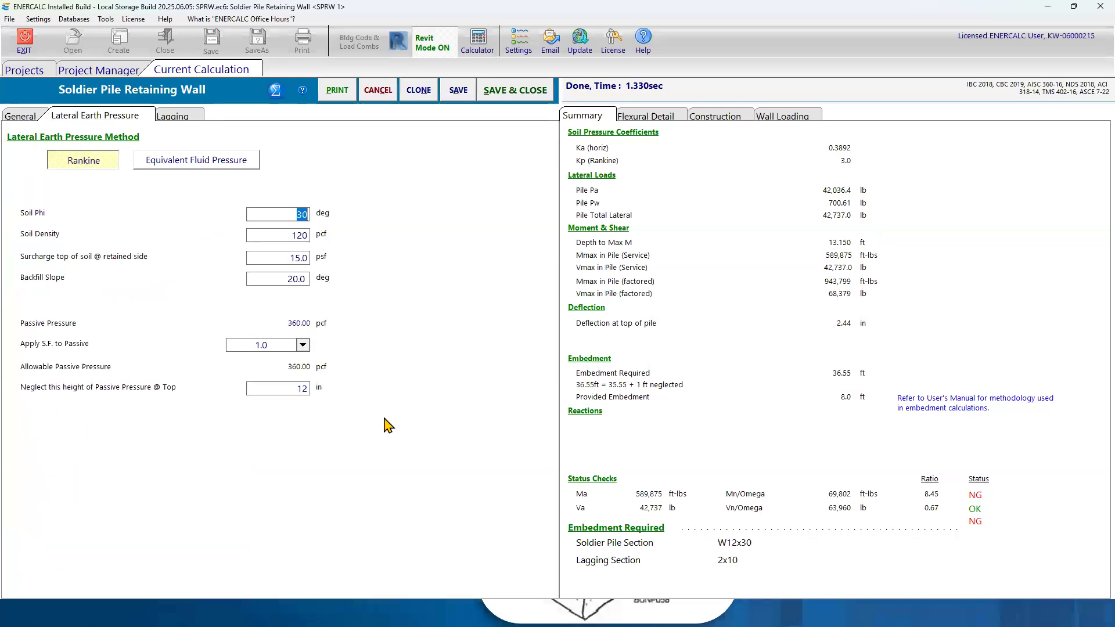
pyautogui.click(177, 164)
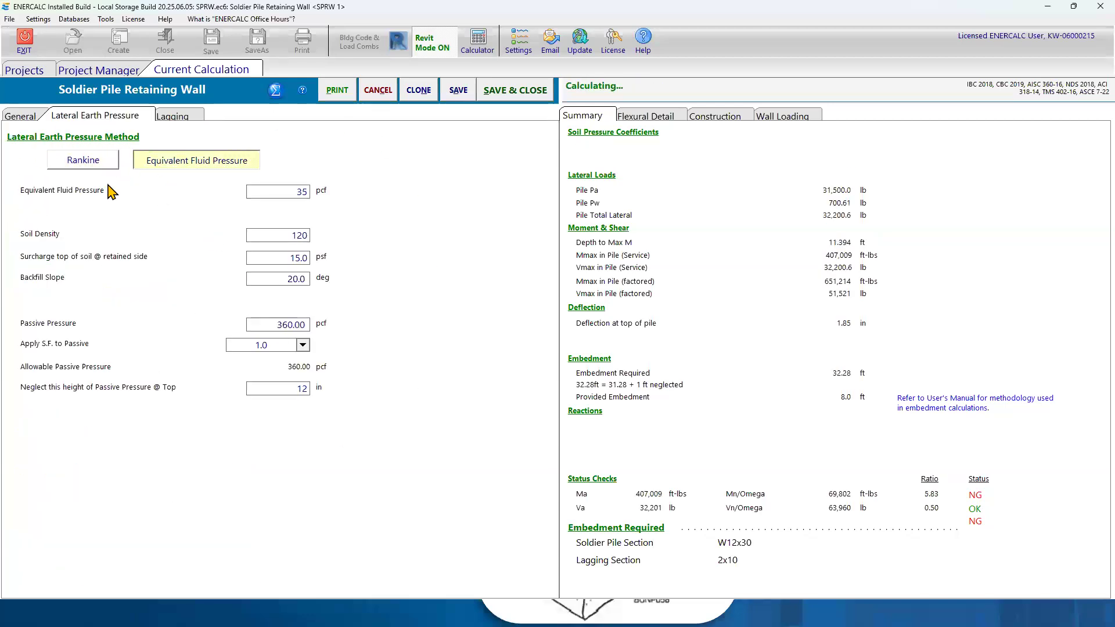
pyautogui.click(83, 160)
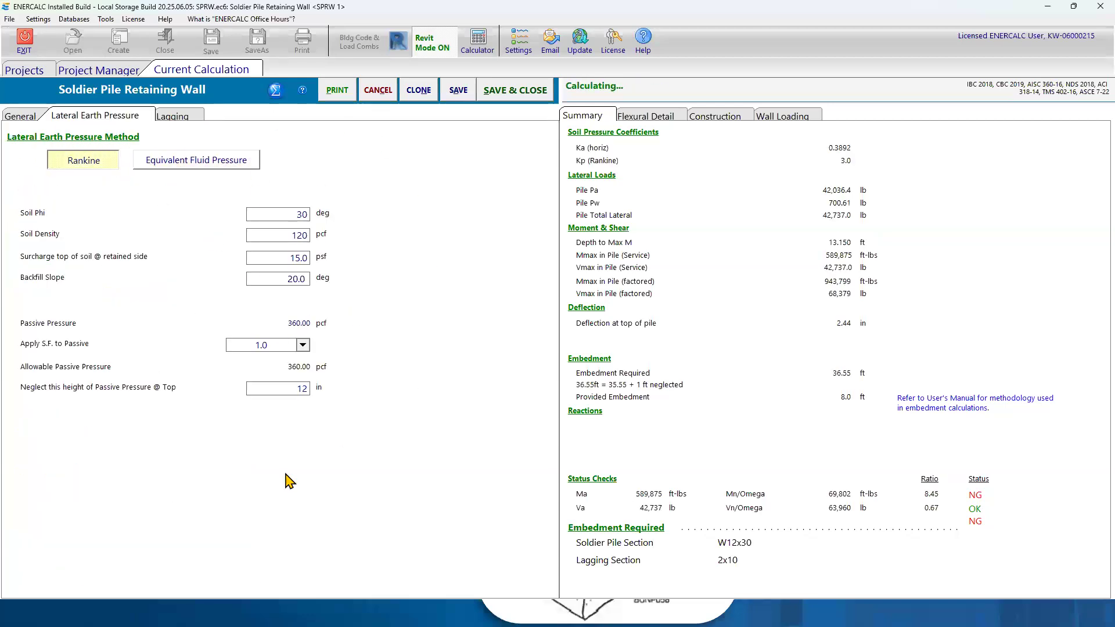
pyautogui.click(20, 116)
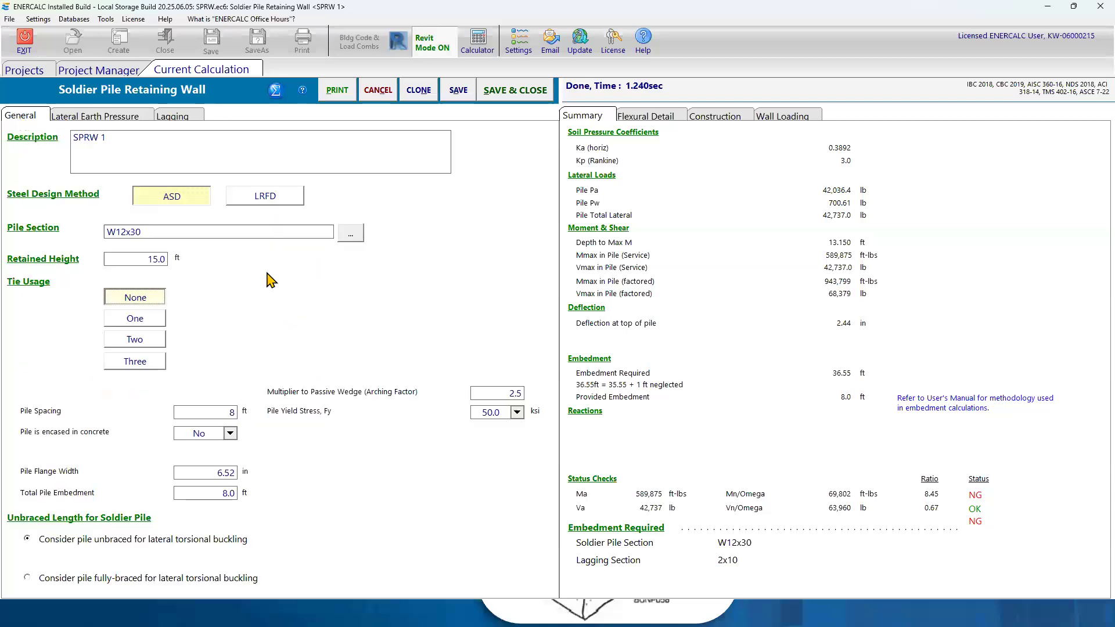
pyautogui.click(148, 318)
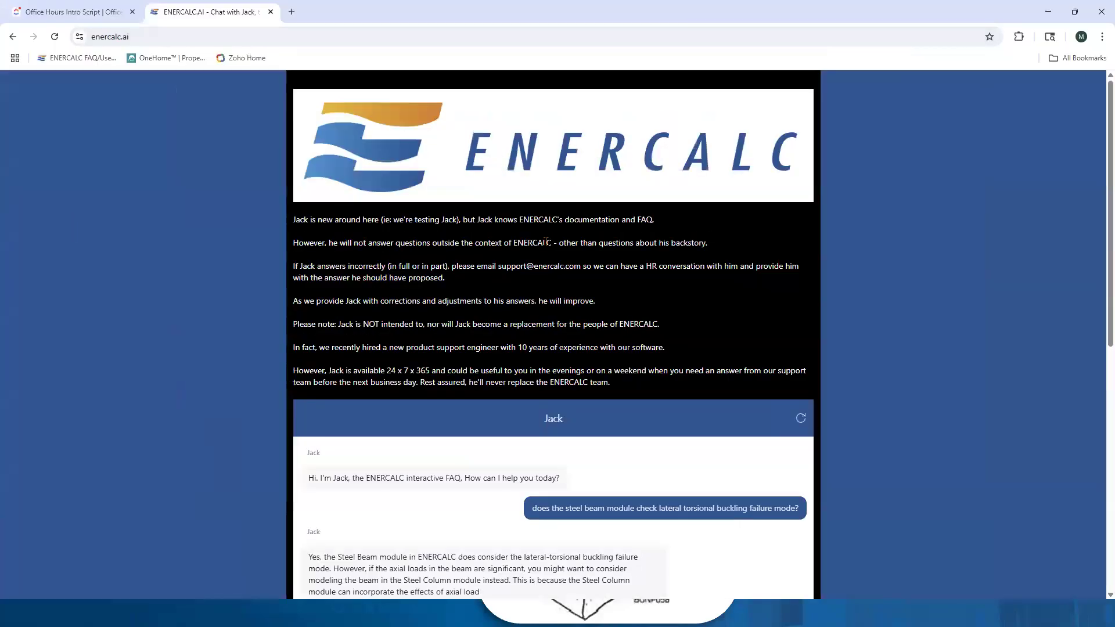
# Step: On the ENERCALC.AI page in the browser, ask the Jack chatbot "does enercalc implement IBC 2024?"
pyautogui.scroll(-2, 545, 245)
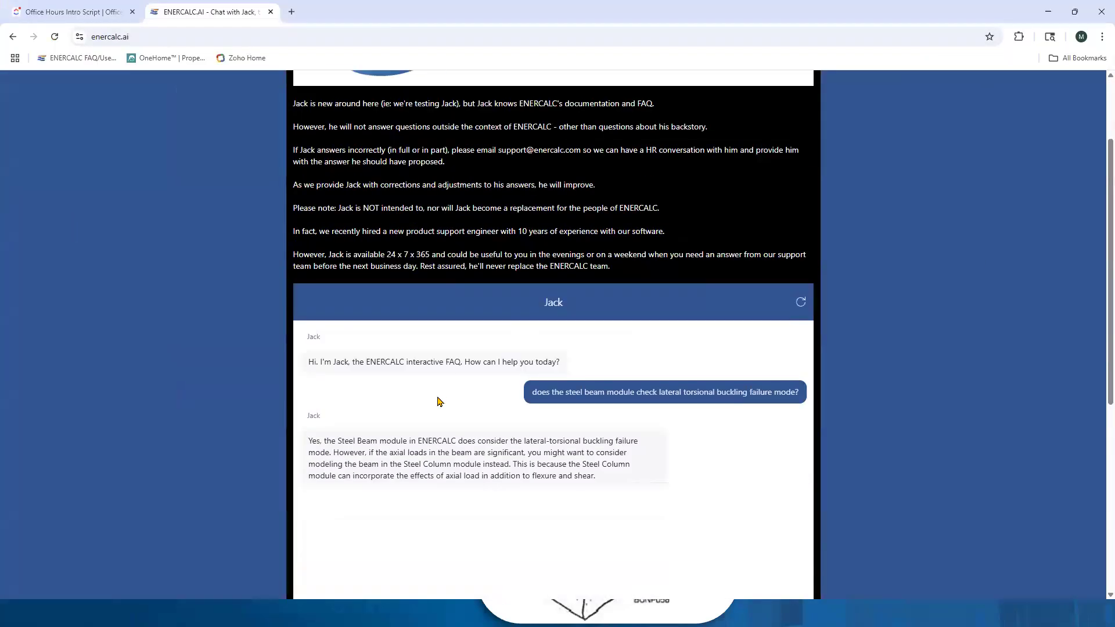
pyautogui.scroll(1, 842, 346)
pyautogui.scroll(1, 842, 346)
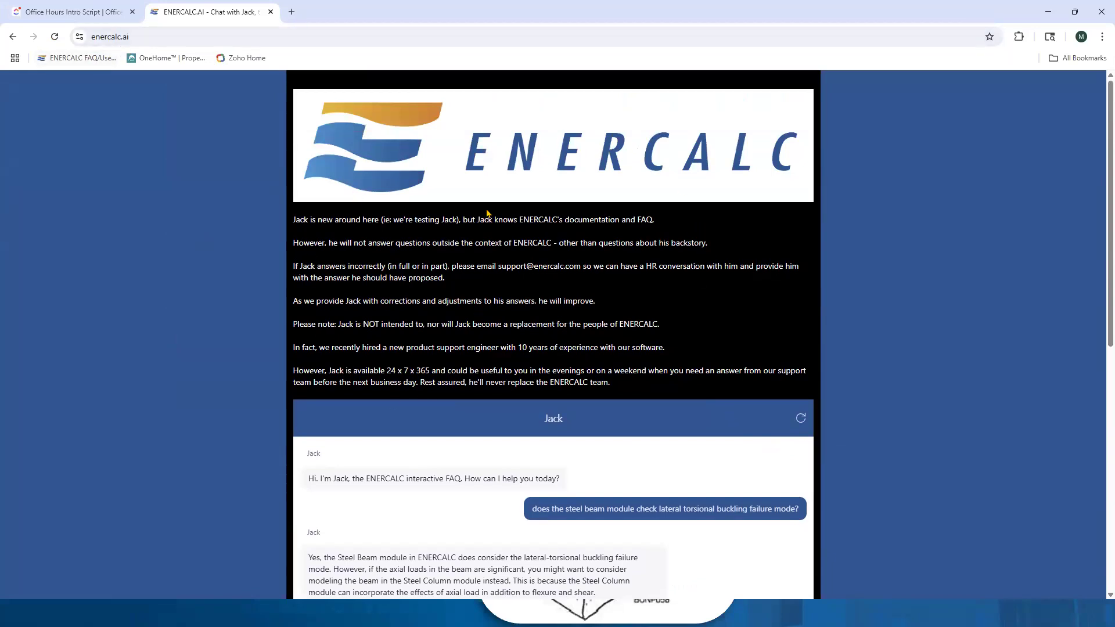
pyautogui.scroll(-2, 372, 354)
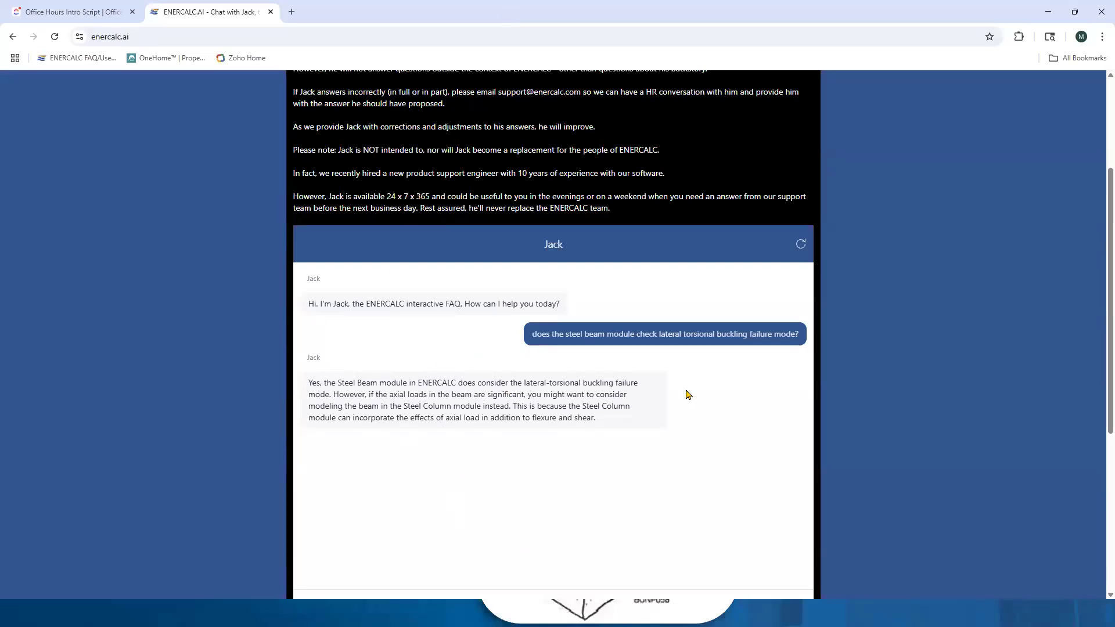
pyautogui.scroll(-3, 688, 395)
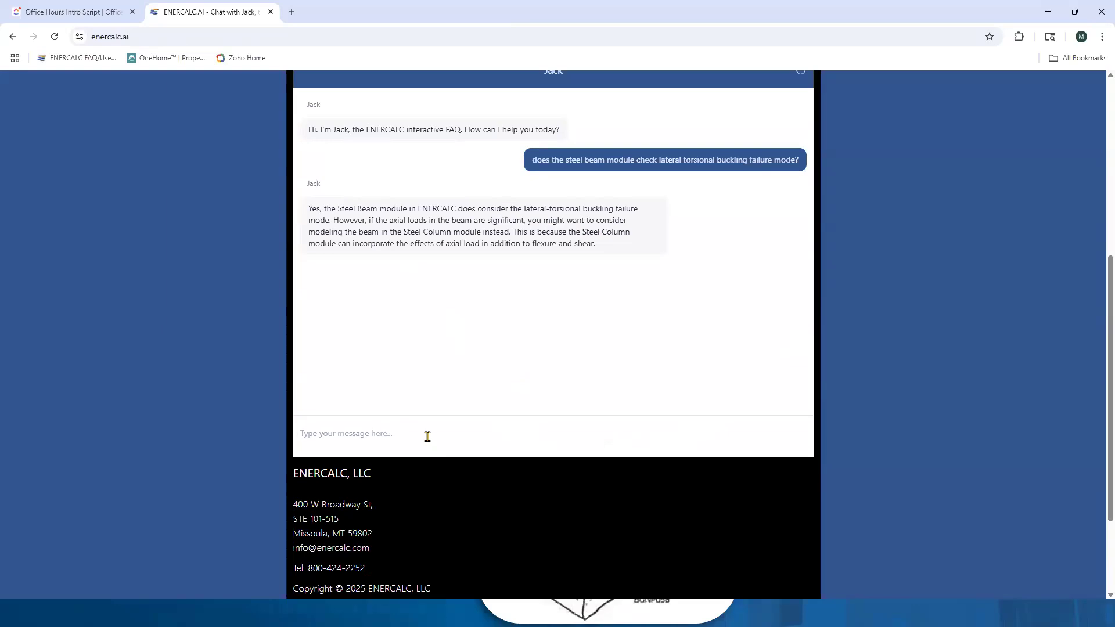
pyautogui.write('does enerca')
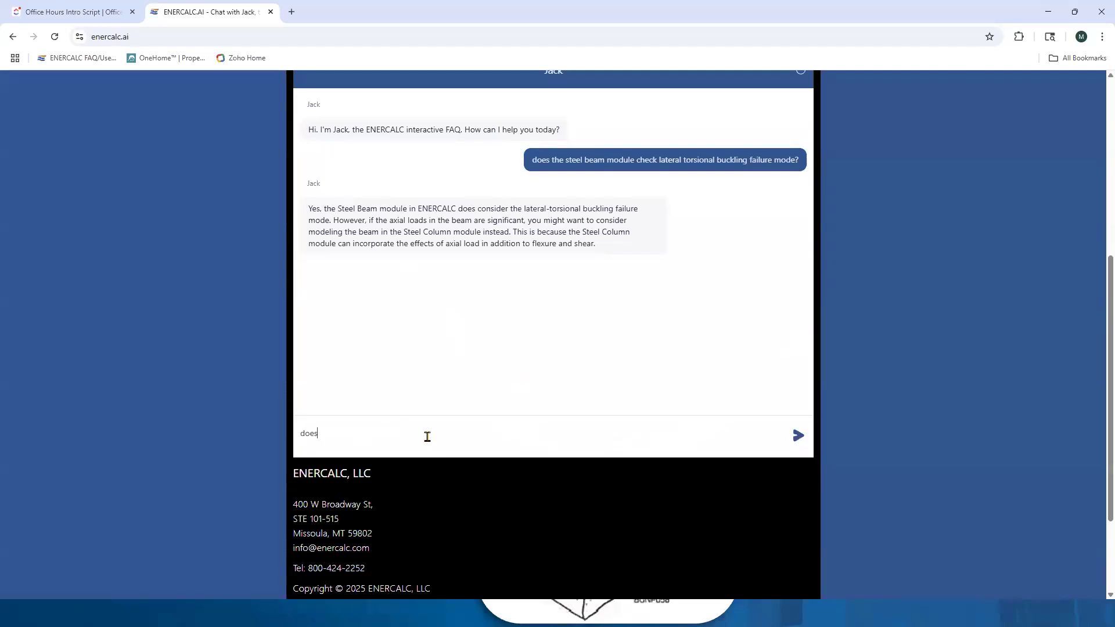
pyautogui.write('lc implement IBC 2024?')
pyautogui.press('Return')
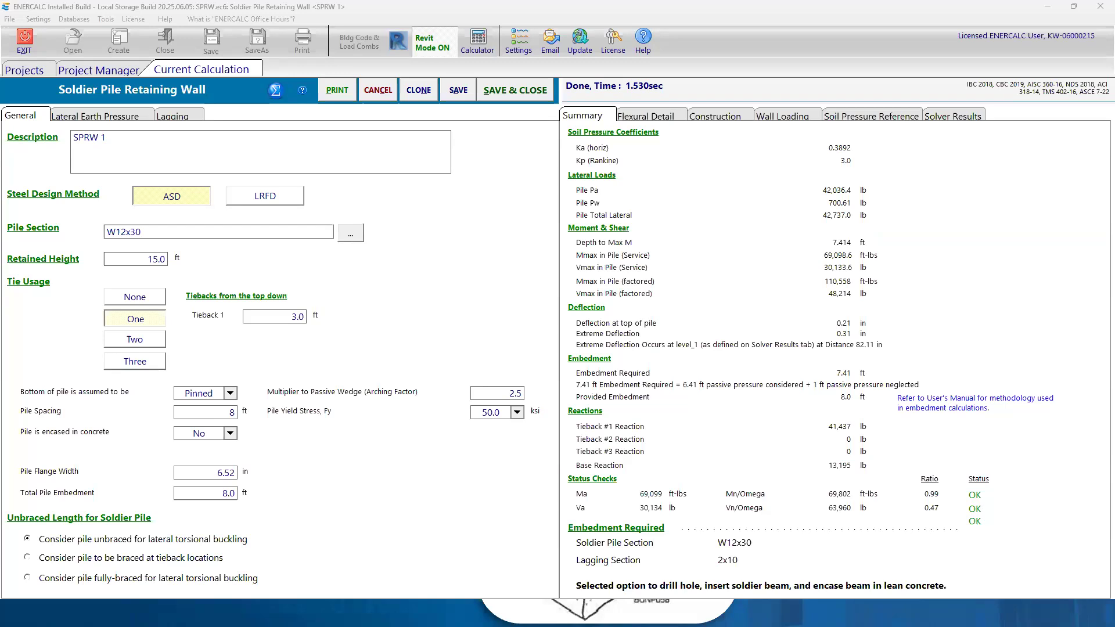
pyautogui.hotkey('alt', 'Tab')
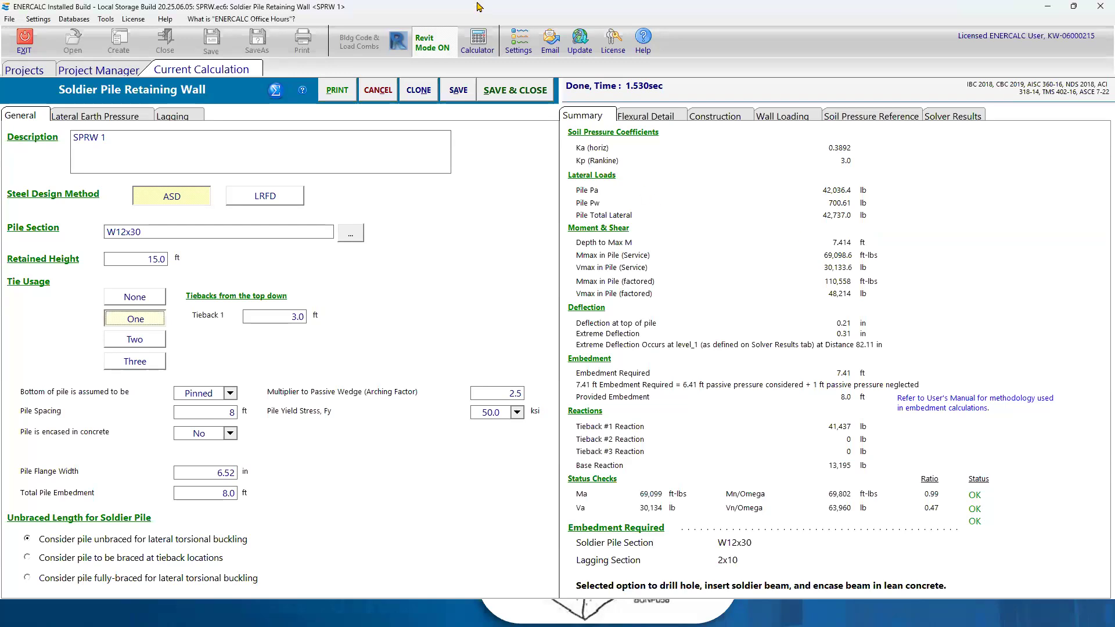
pyautogui.moveTo(483, 12); pyautogui.dragTo(494, 19)
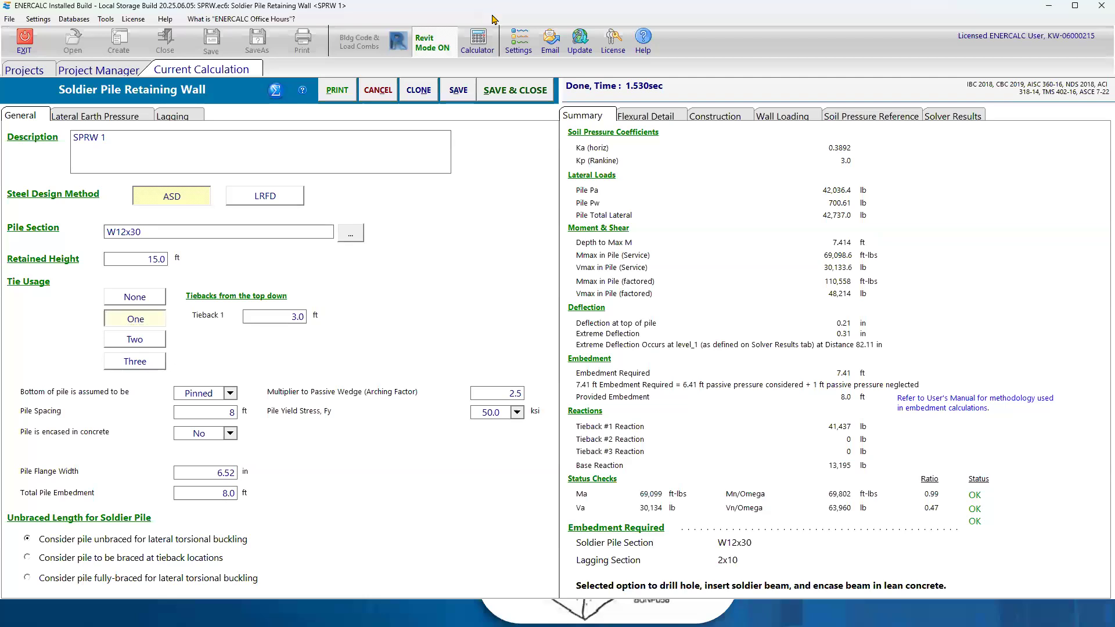